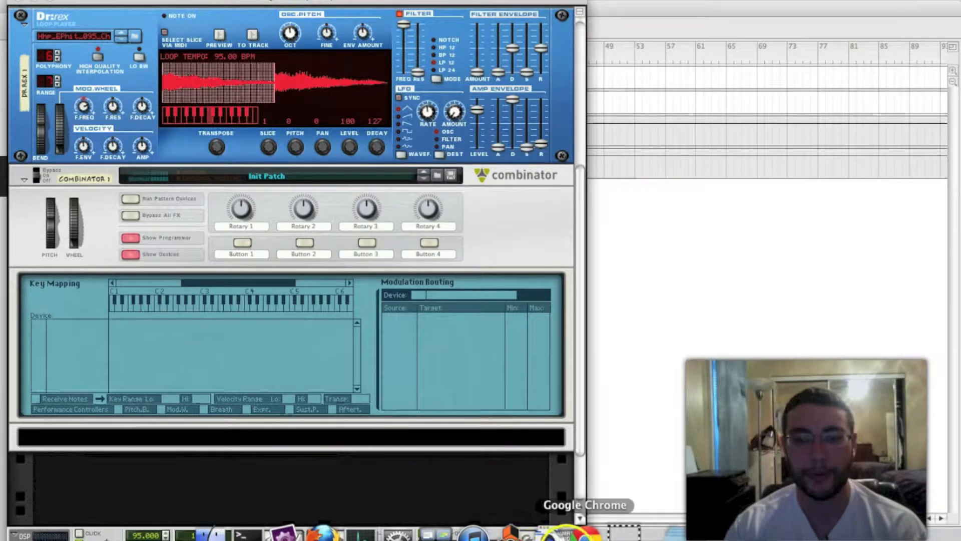
# Switch to iTunes, play "02. play dis only at night" by Pete Rock at a raised volume, and pause it
pyautogui.click(473, 533)
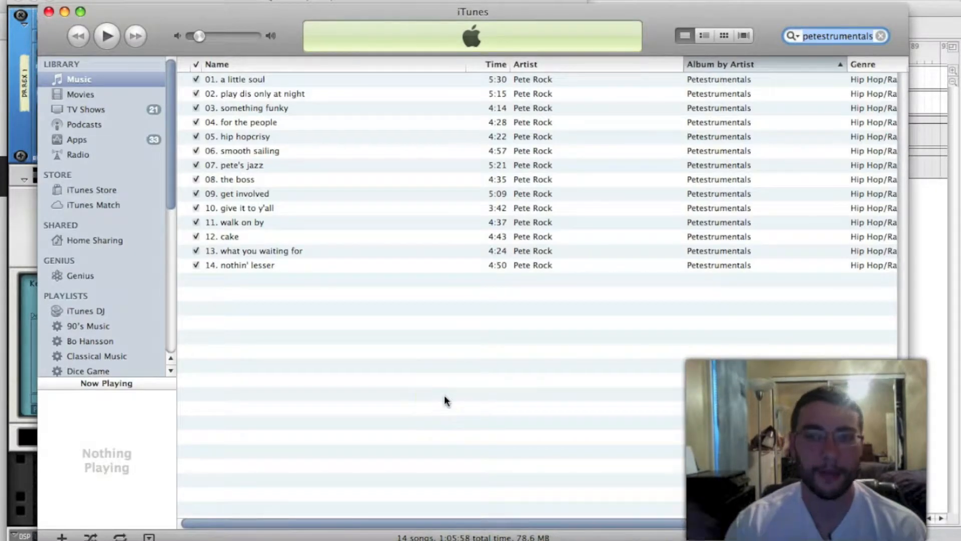
pyautogui.doubleClick(317, 94)
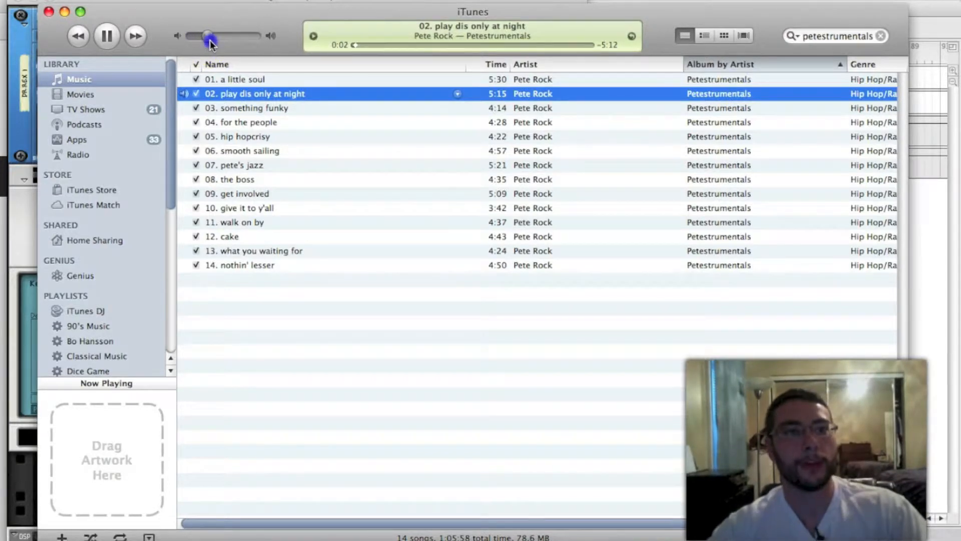
pyautogui.moveTo(210, 40); pyautogui.dragTo(225, 42)
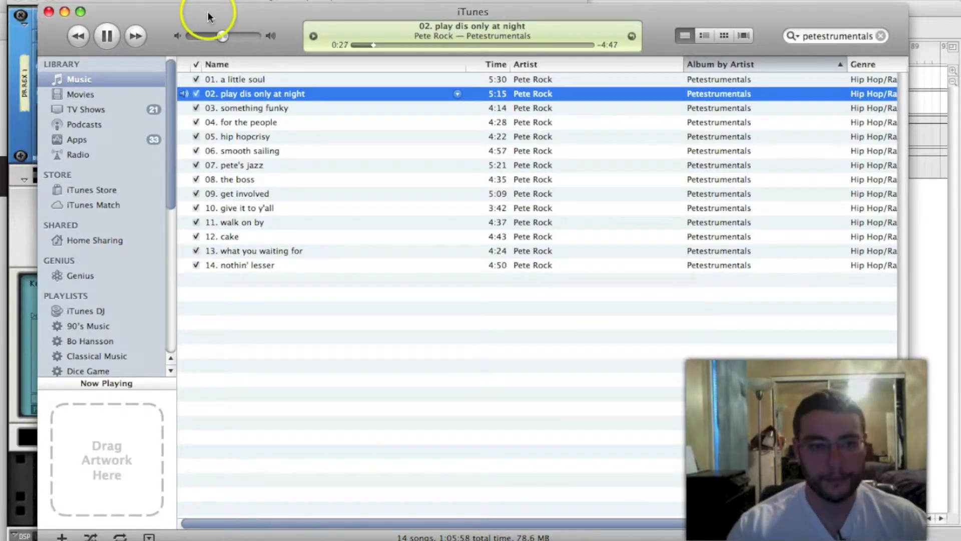
pyautogui.click(108, 36)
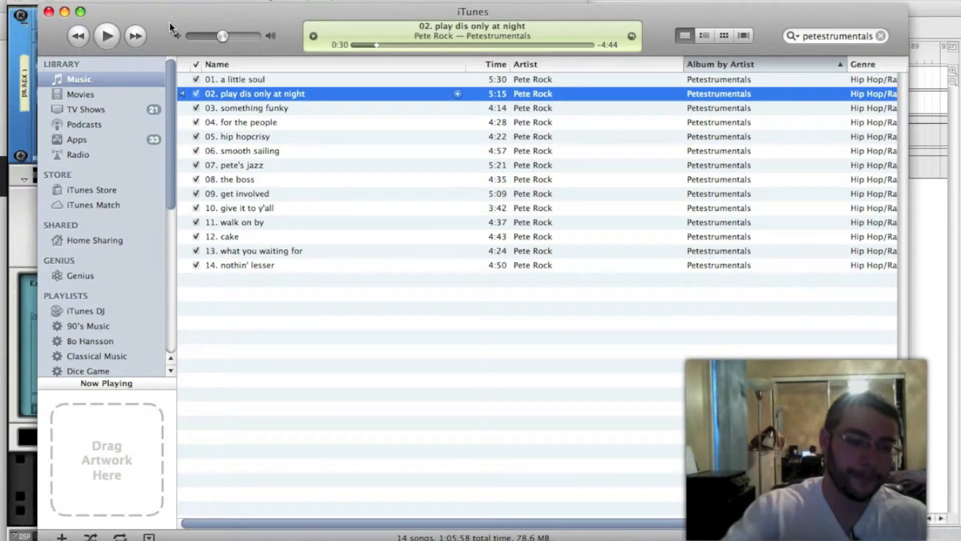
# Switch back to Reason and examine the mixer, Dr.REX and Combinator, including their cable routing on the back of the rack
pyautogui.press('super+Tab')
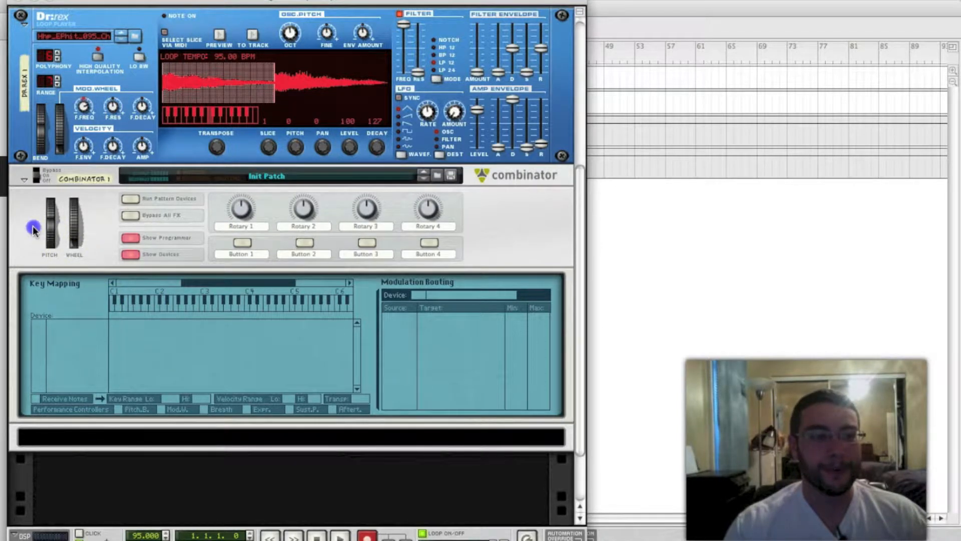
pyautogui.scroll(10, 32, 226)
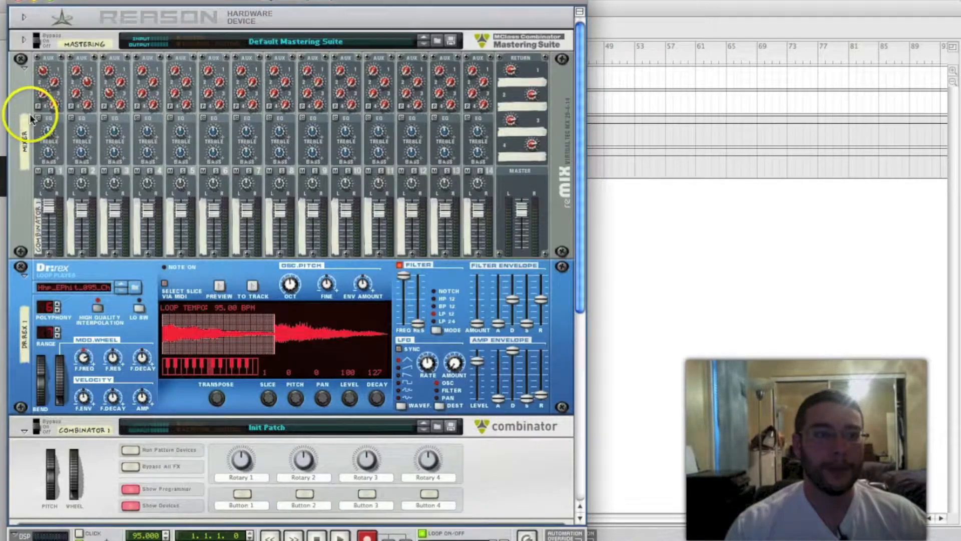
pyautogui.click(24, 89)
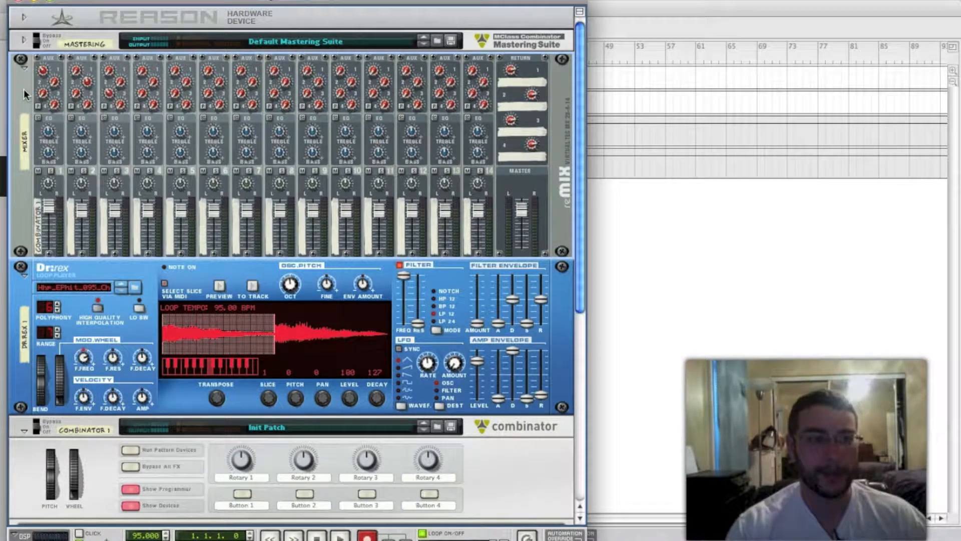
pyautogui.click(47, 201)
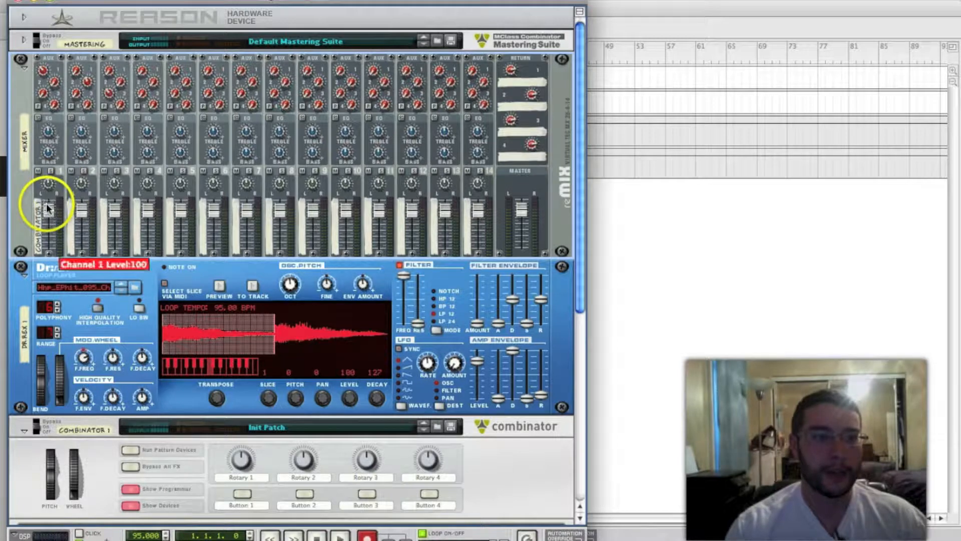
pyautogui.scroll(-2, 37, 186)
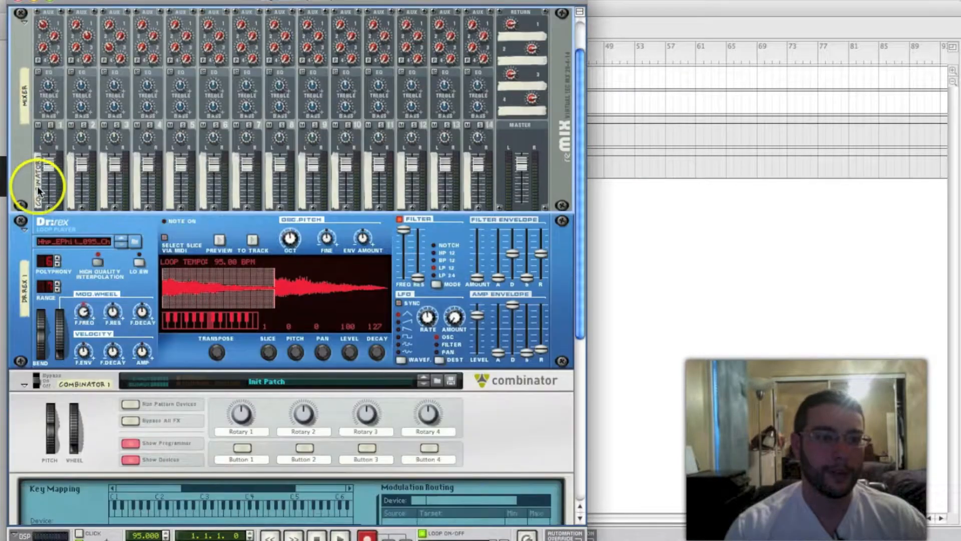
pyautogui.scroll(-2, 28, 139)
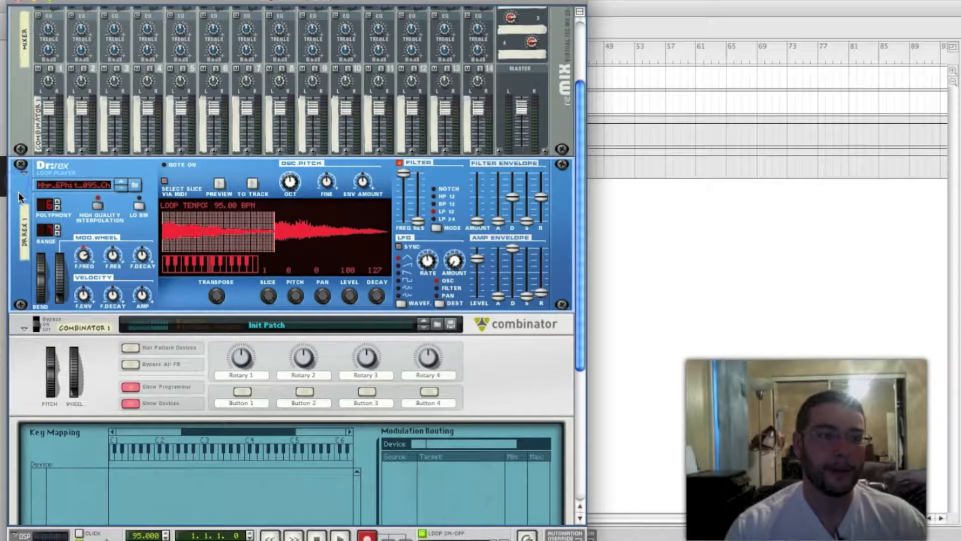
pyautogui.press('Tab')
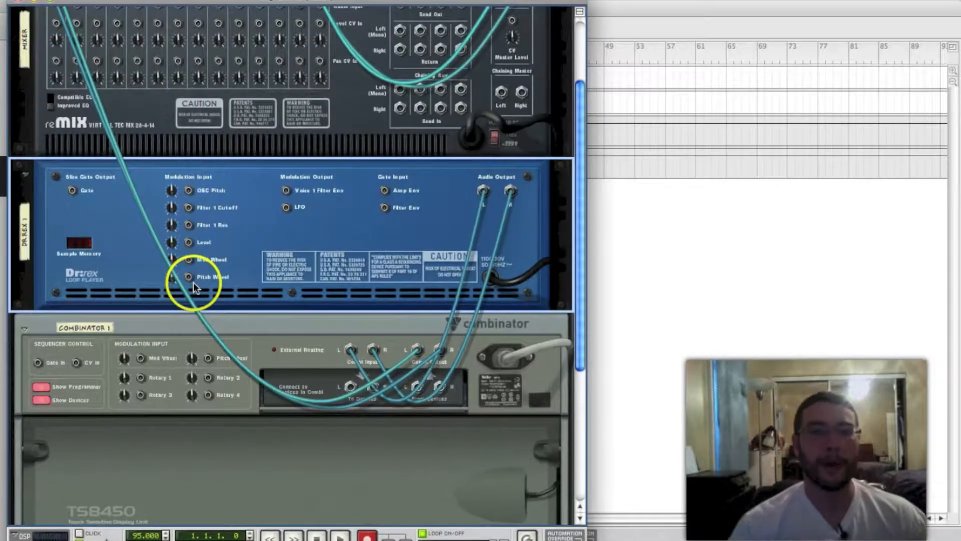
pyautogui.scroll(2, 193, 283)
pyautogui.scroll(-1, 361, 259)
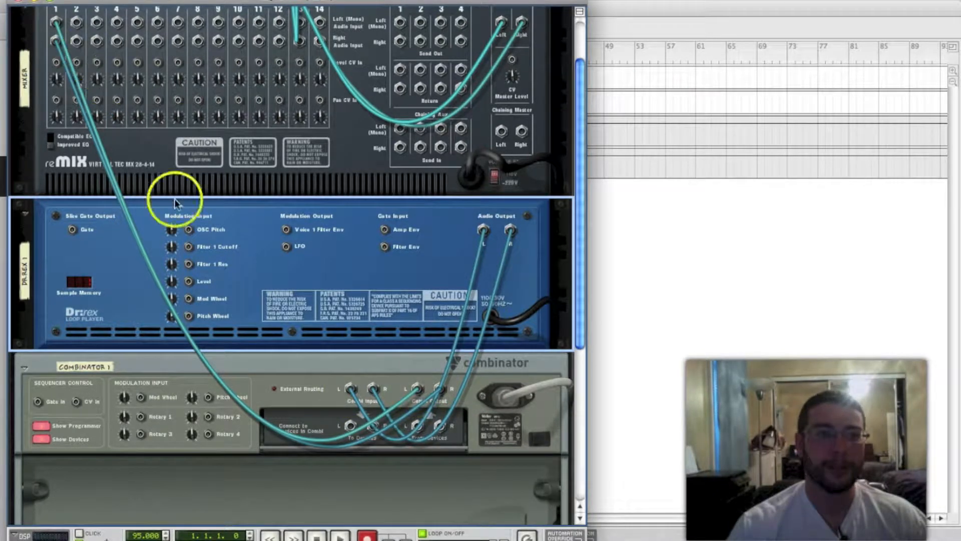
pyautogui.scroll(-3, 379, 293)
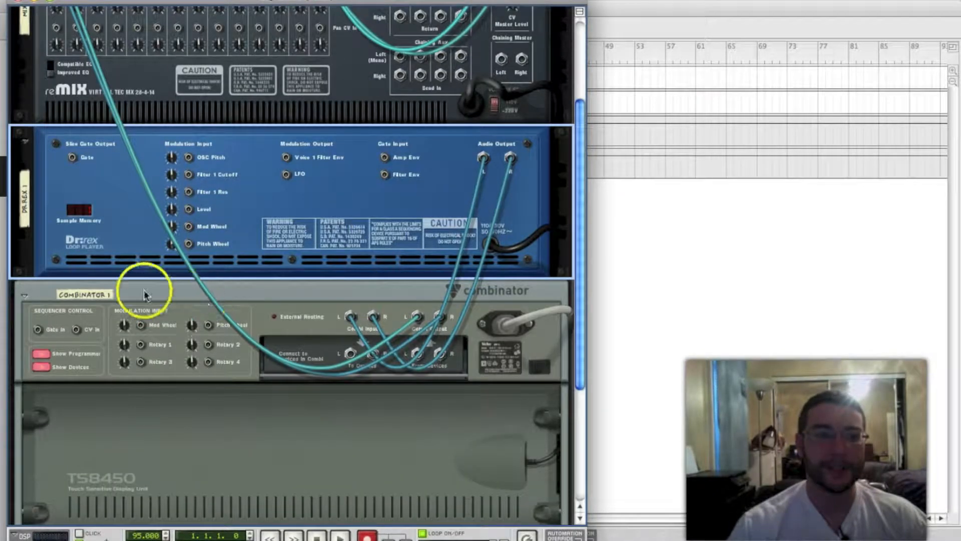
# Rename the Combinator below the Dr.REX as Wah and return to the front of the rack
pyautogui.doubleClick(98, 296)
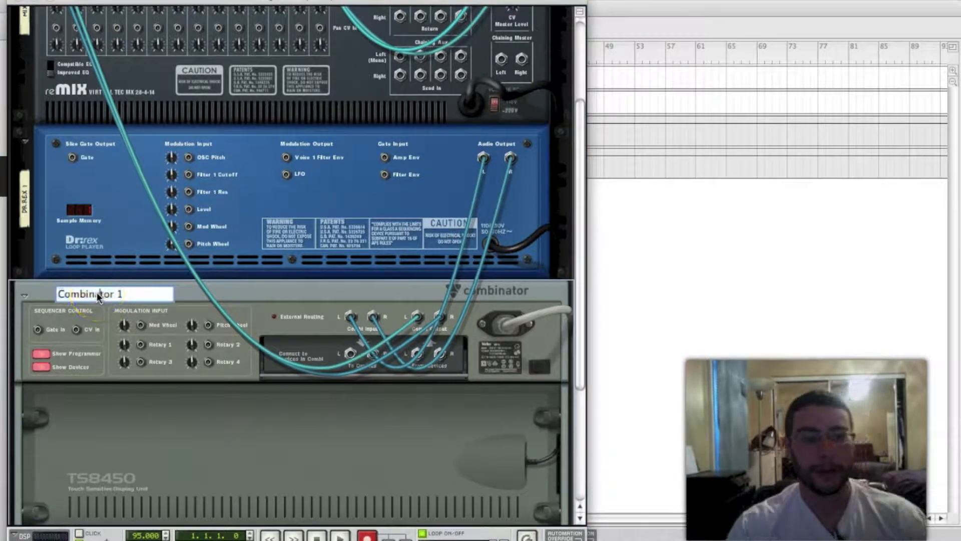
pyautogui.write('Wah')
pyautogui.press('Return')
pyautogui.press('Tab')
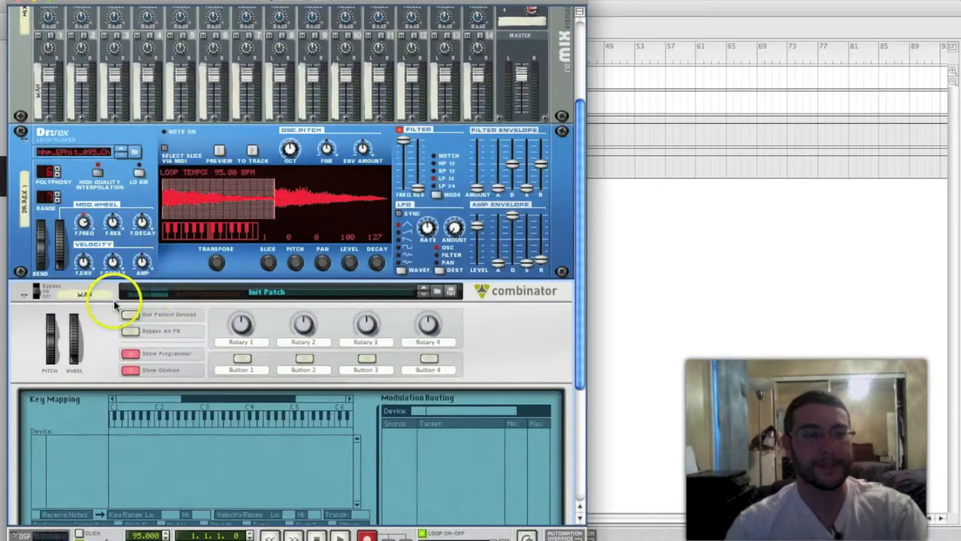
# Play the Dr.REX loop and slightly lower the mixer's master level
pyautogui.scroll(1, 203, 360)
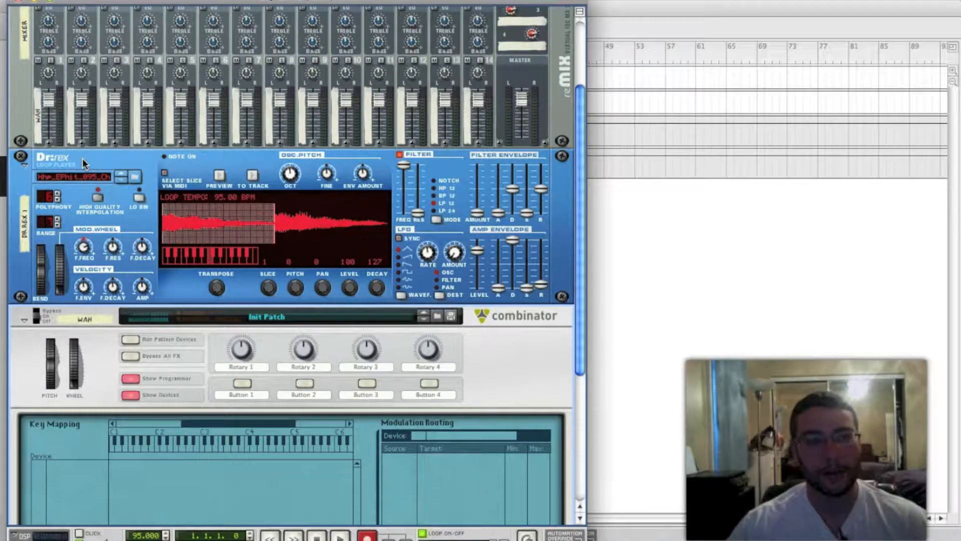
pyautogui.press('space')
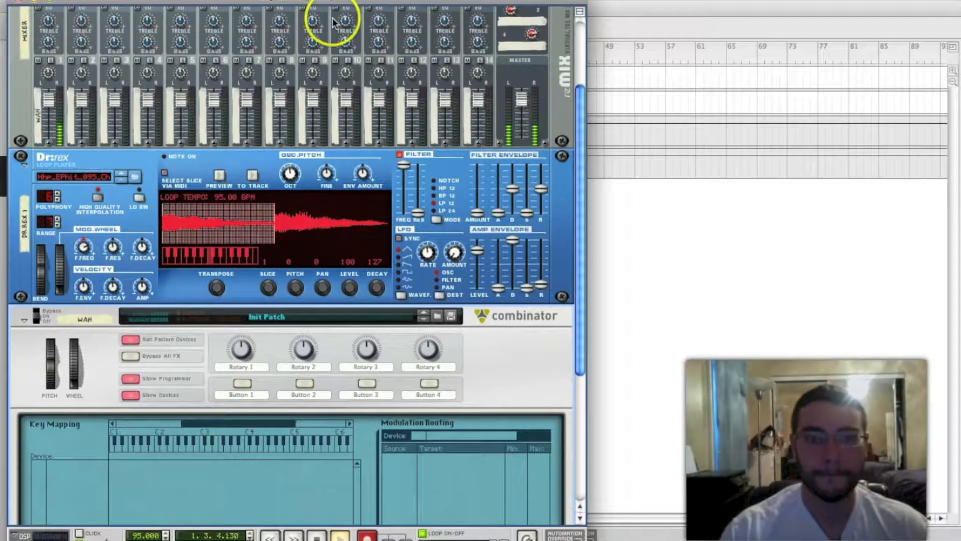
pyautogui.click(223, 92)
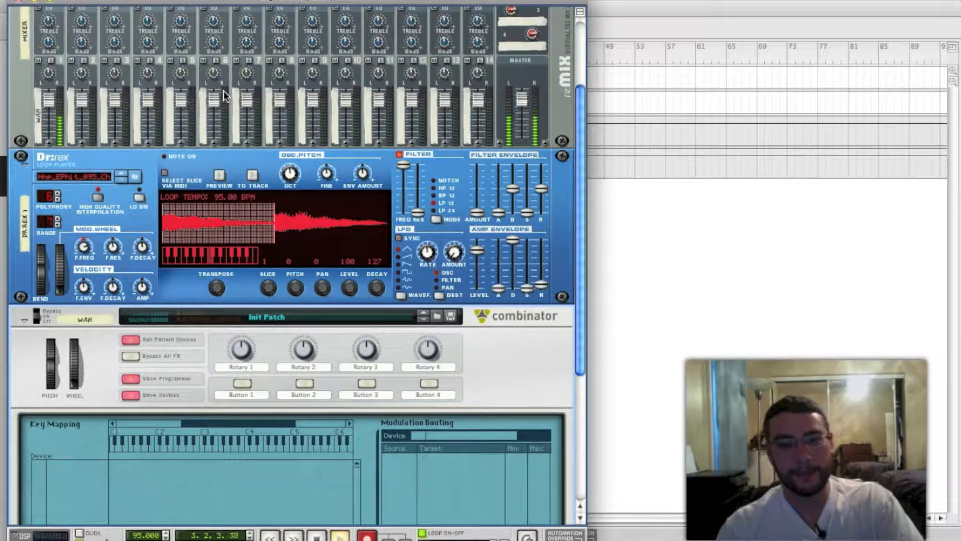
pyautogui.moveTo(520, 96); pyautogui.dragTo(523, 104)
pyautogui.click(366, 86)
pyautogui.moveTo(107, 15); pyautogui.dragTo(68, 107)
# Collapse the Dr.REX loop player and stop playback
pyautogui.scroll(-5, 68, 107)
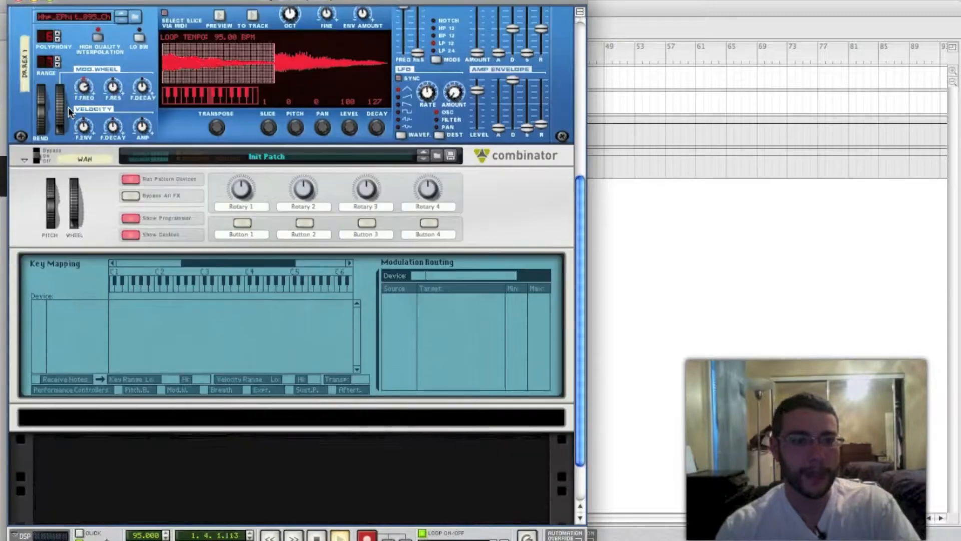
pyautogui.scroll(3, 68, 166)
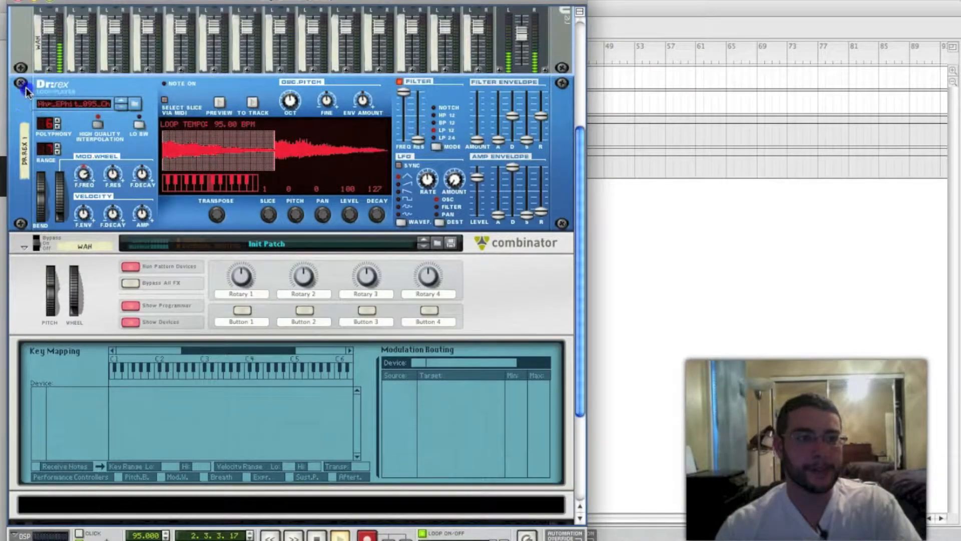
pyautogui.click(26, 89)
pyautogui.scroll(3, 65, 203)
pyautogui.click(91, 168)
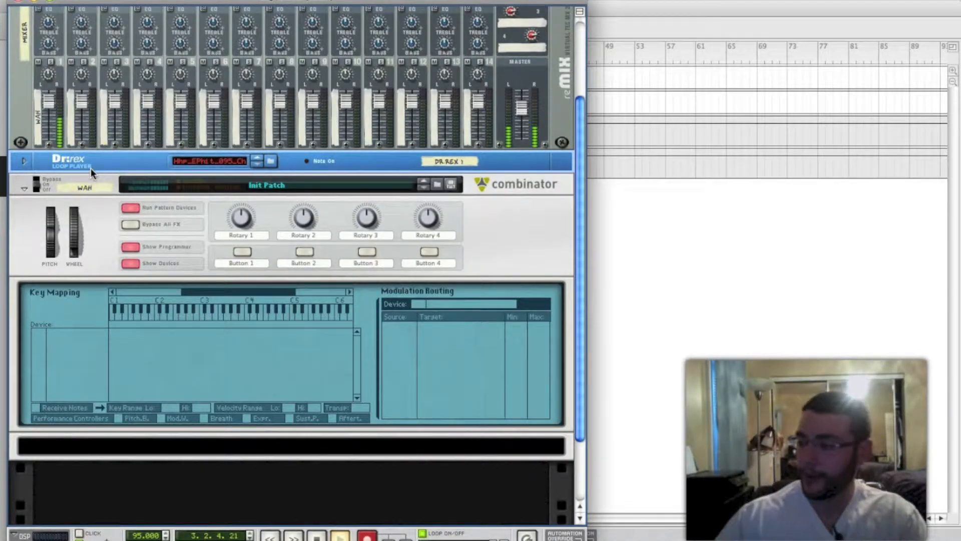
pyautogui.press('space')
# Create an MClass Equalizer inside the Wah Combinator and check its cable routing on the back of the rack
pyautogui.scroll(-3, 125, 224)
pyautogui.scroll(2, 115, 219)
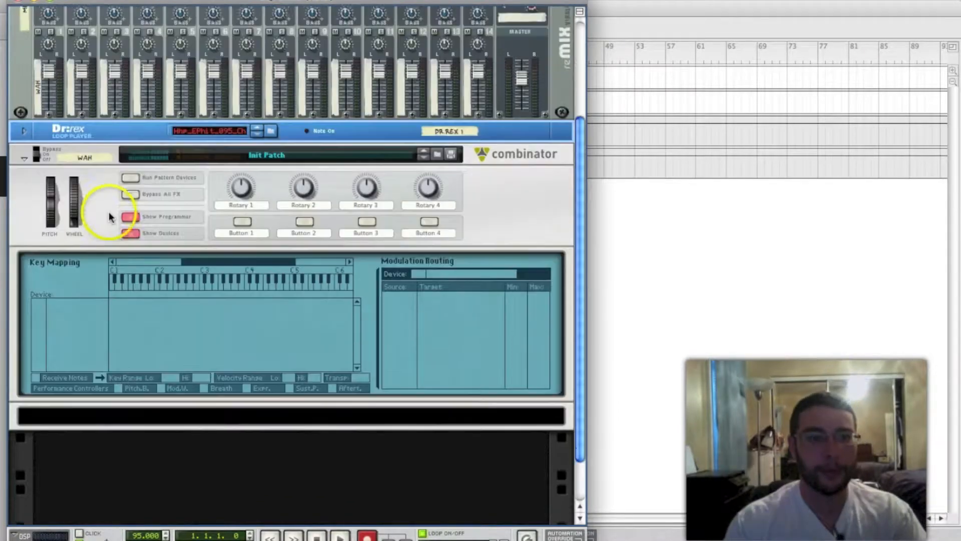
pyautogui.scroll(1, 110, 216)
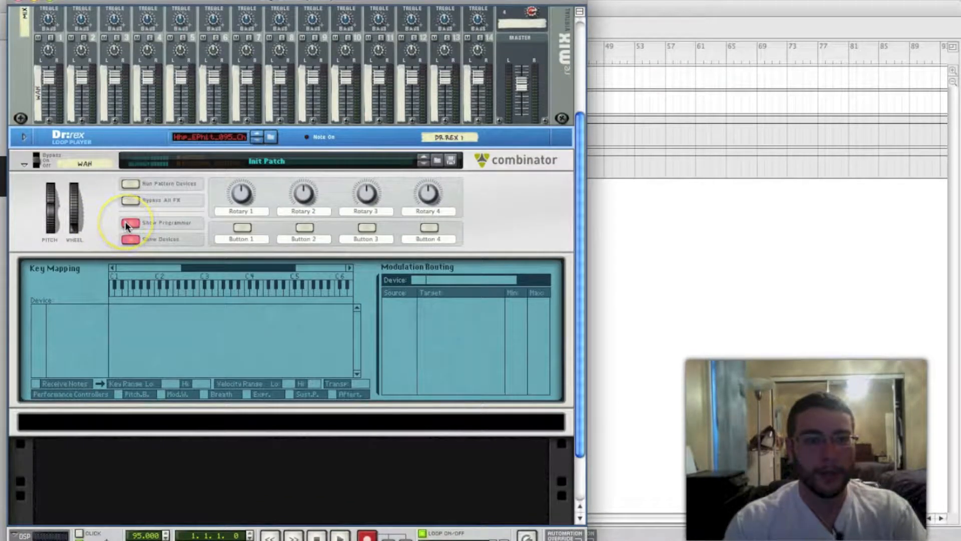
pyautogui.click(142, 419)
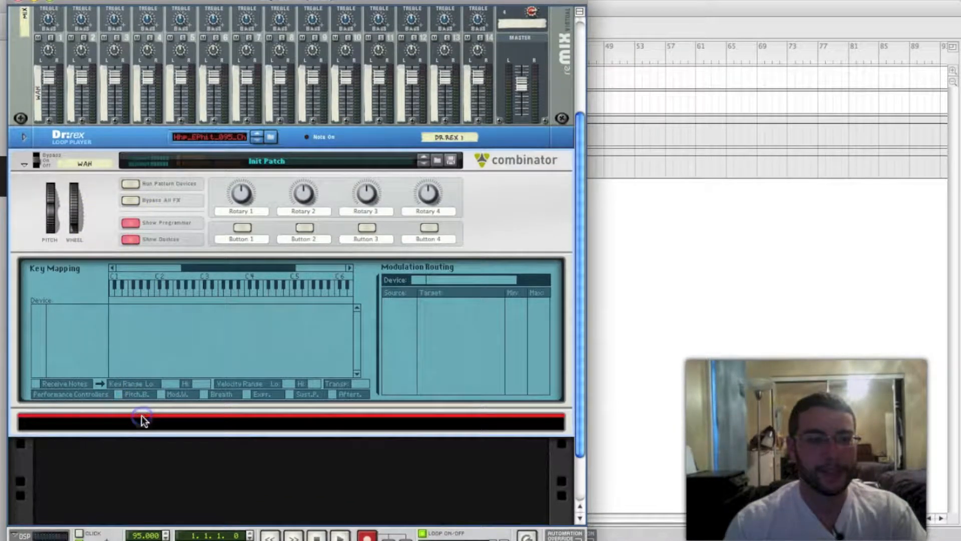
pyautogui.rightClick(167, 424)
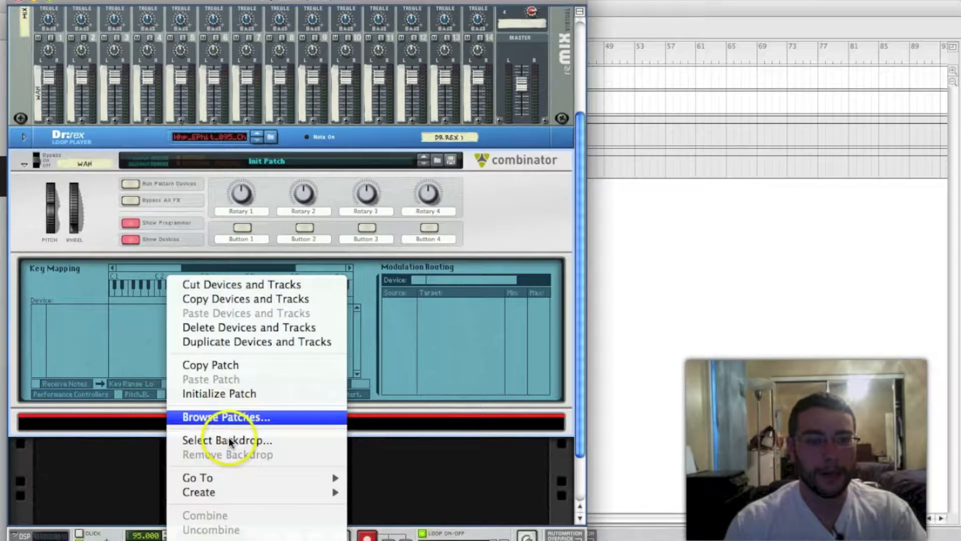
pyautogui.moveTo(215, 493)
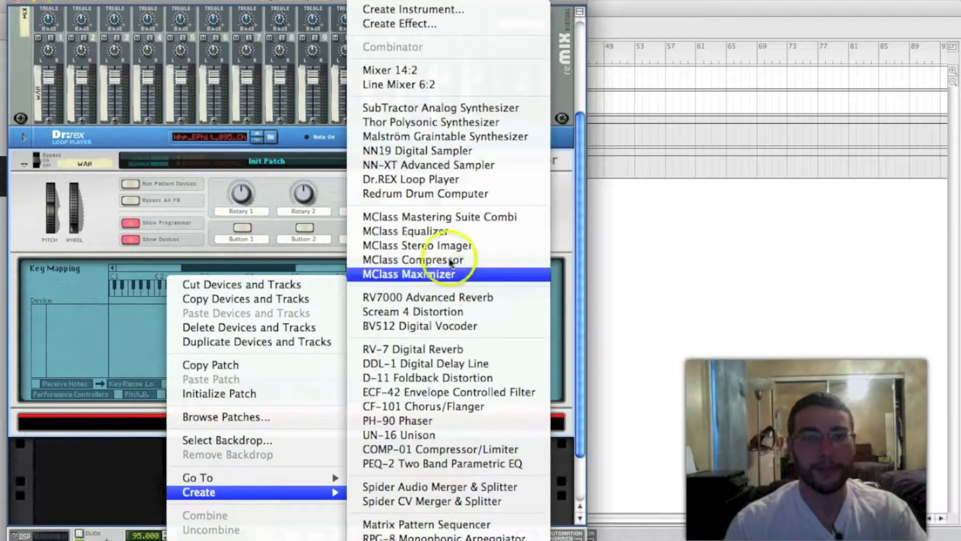
pyautogui.click(451, 231)
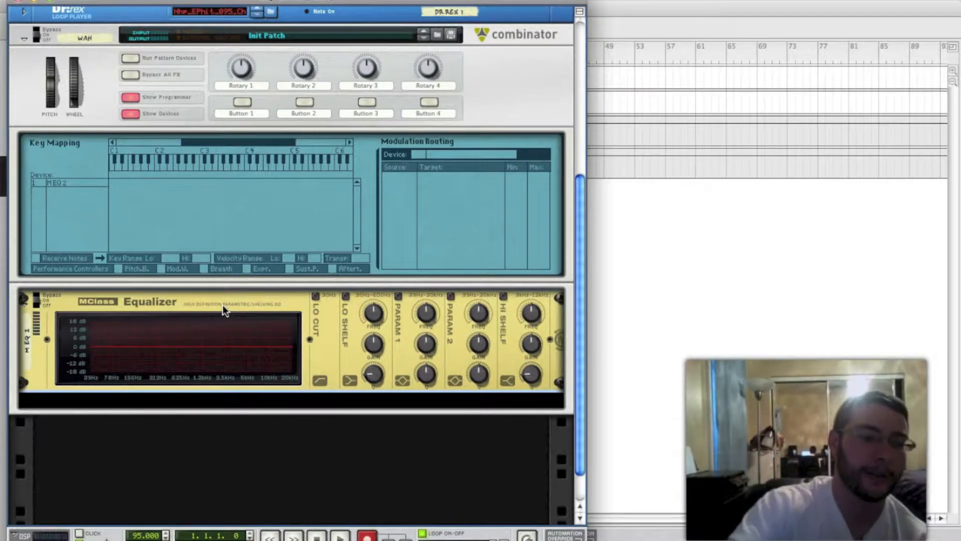
pyautogui.press('Tab')
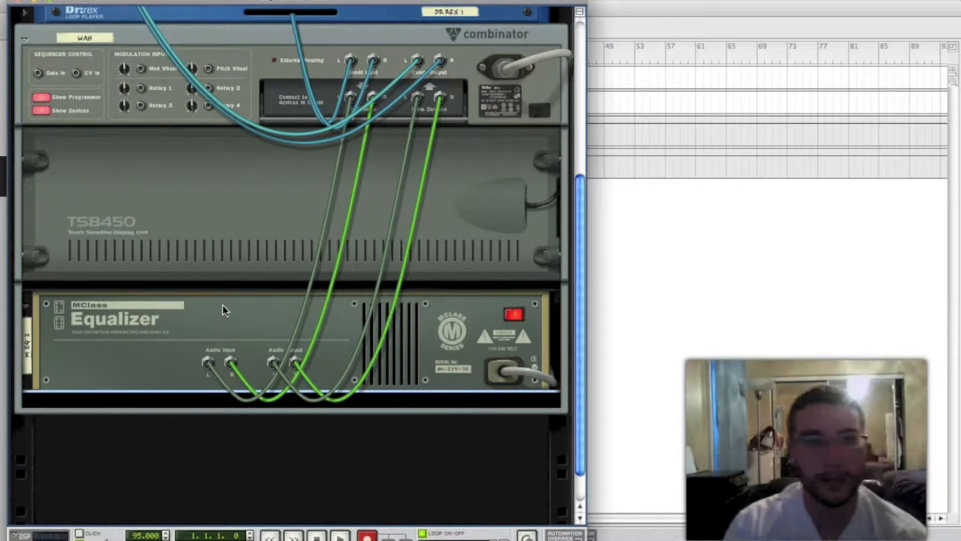
pyautogui.scroll(1, 224, 307)
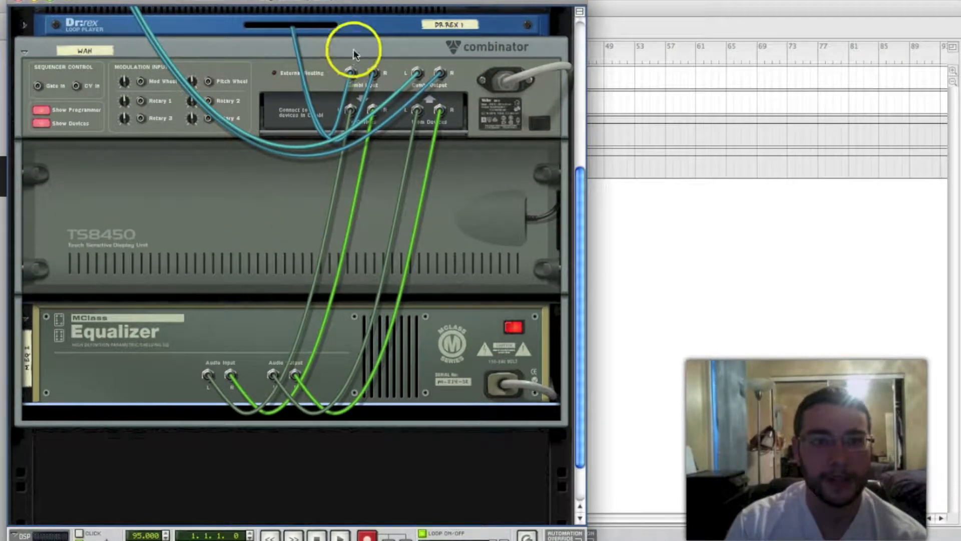
pyautogui.scroll(1, 372, 43)
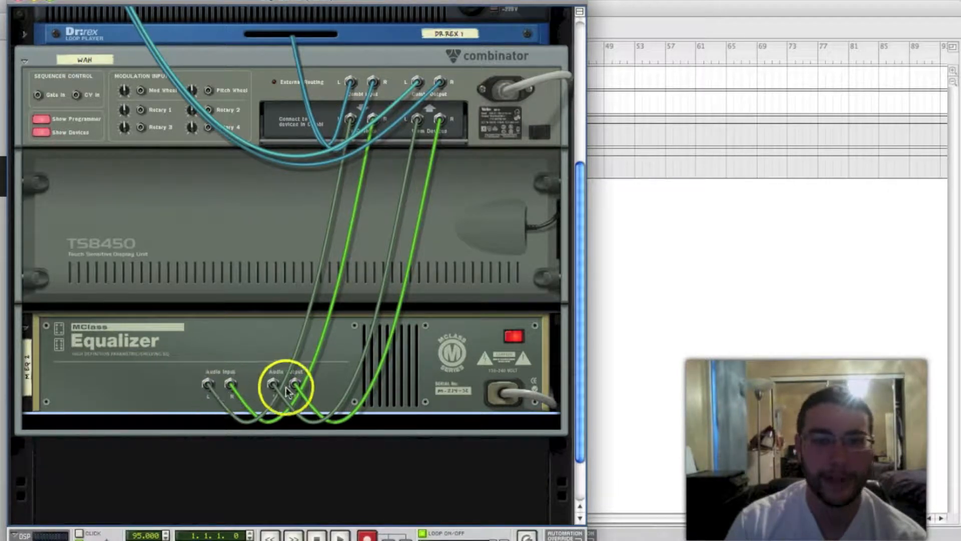
pyautogui.press('Tab')
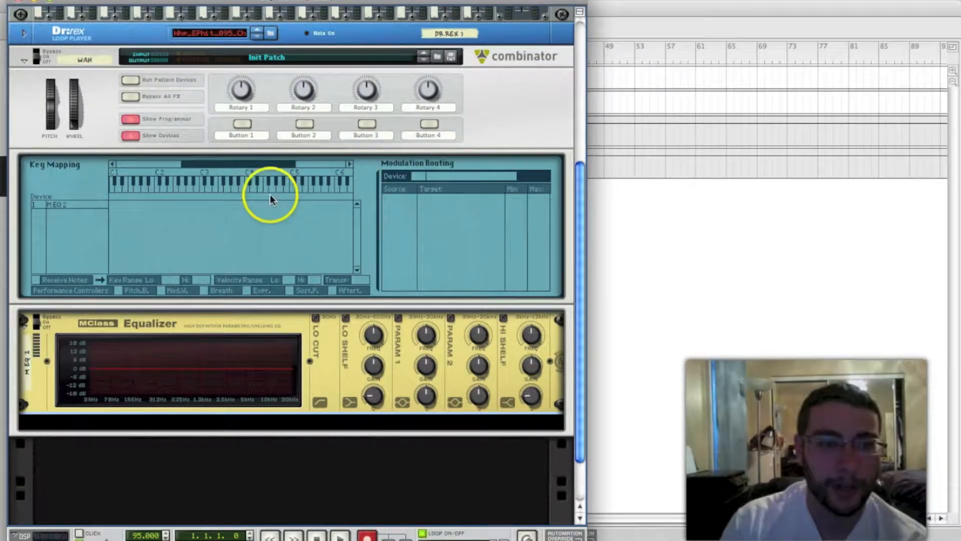
# Enable the Parametric 1 band on the MClass Equalizer
pyautogui.scroll(-1, 248, 178)
pyautogui.scroll(-1, 247, 176)
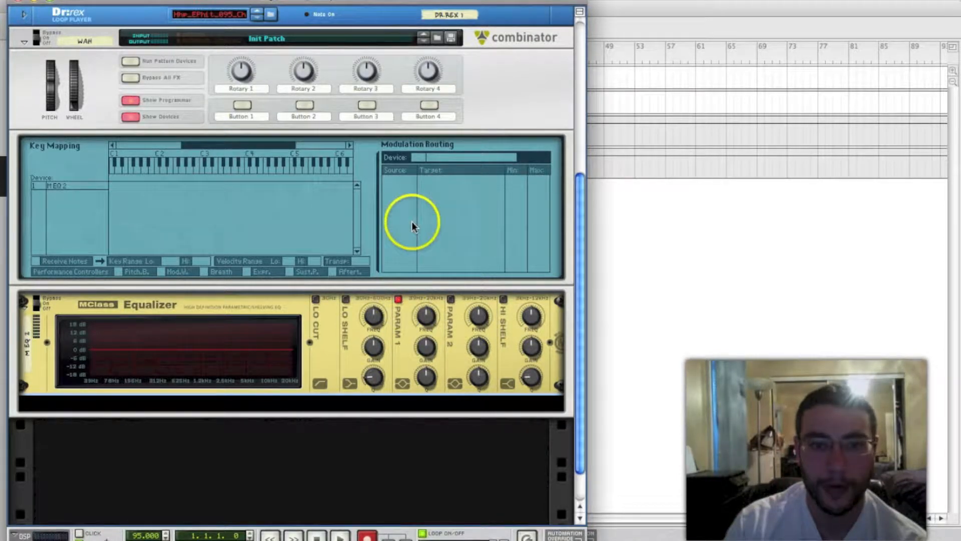
pyautogui.click(399, 299)
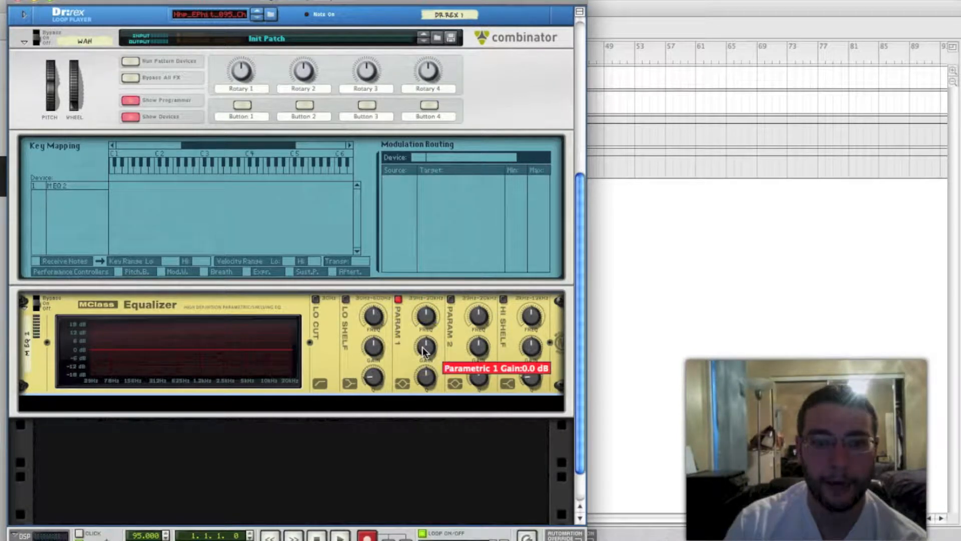
# Route the Combinator's Rotary 1 to the equalizer's Parametric 1 Gain in the modulation routing
pyautogui.click(92, 185)
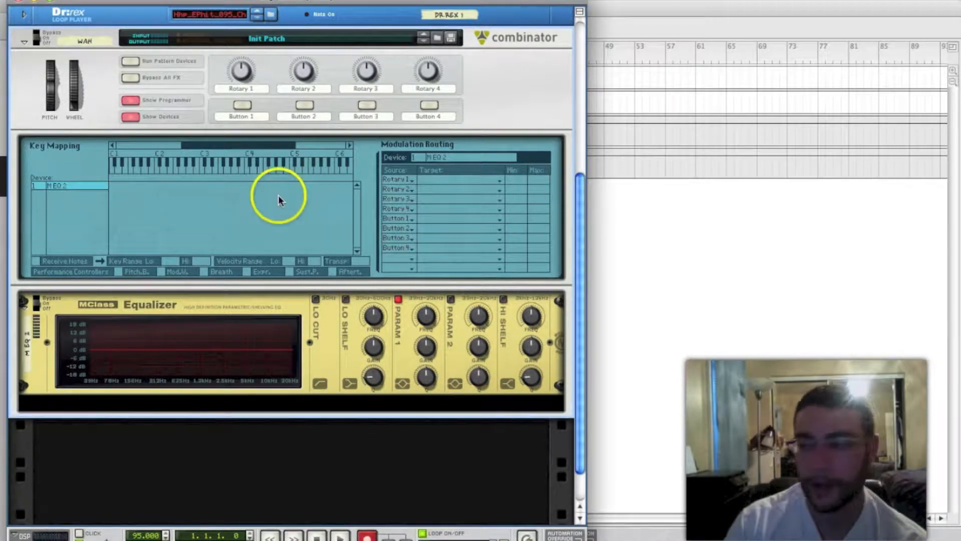
pyautogui.click(443, 180)
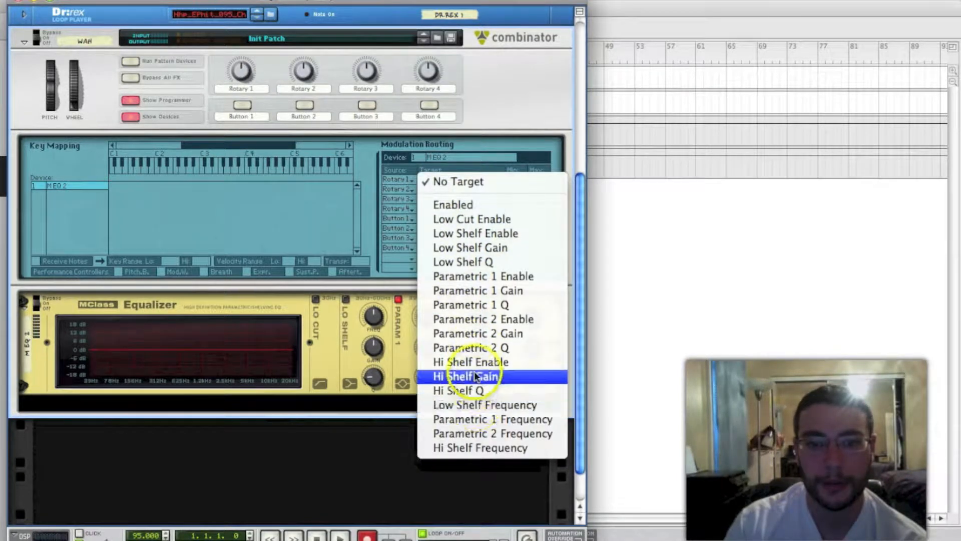
pyautogui.click(492, 290)
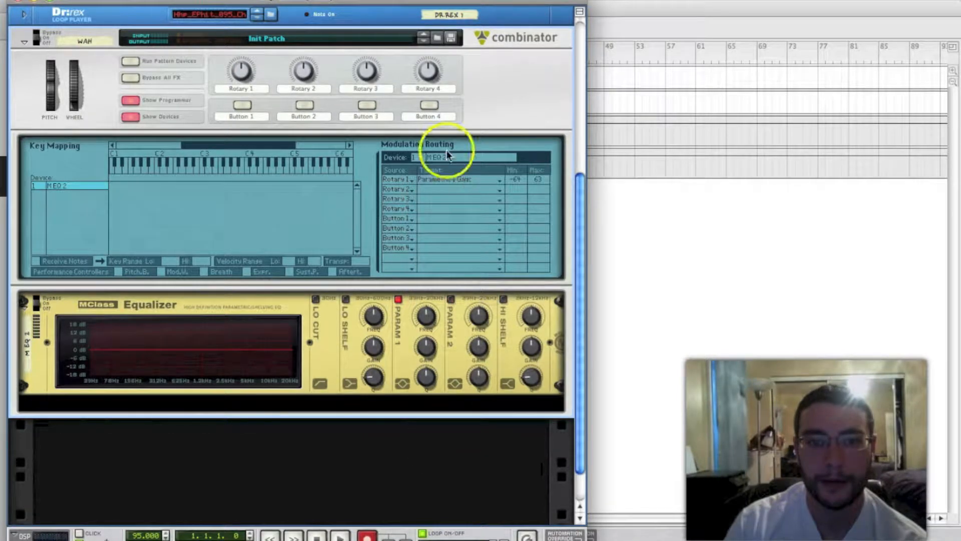
# Route the Combinator's Rotary 2 to the equalizer's Parametric 1 Frequency in the modulation routing
pyautogui.click(441, 189)
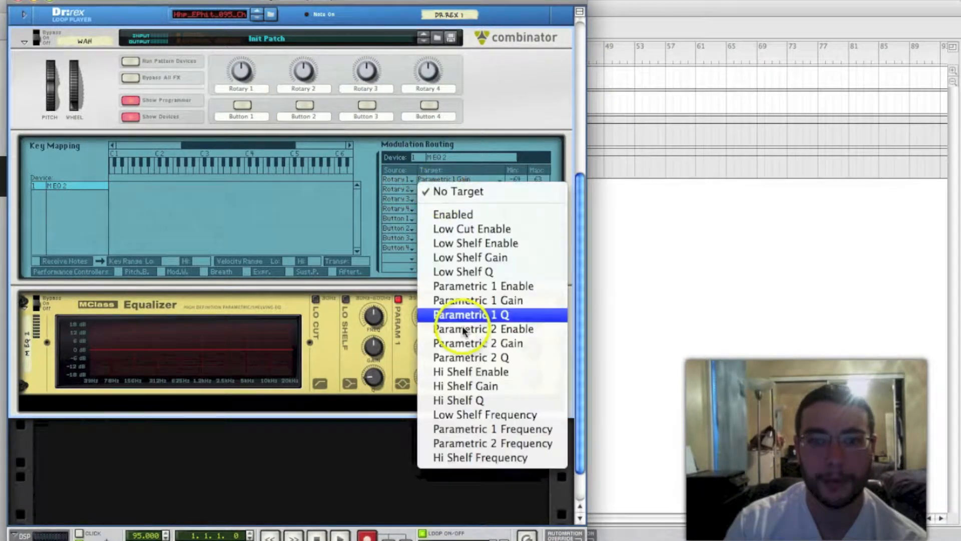
pyautogui.click(464, 428)
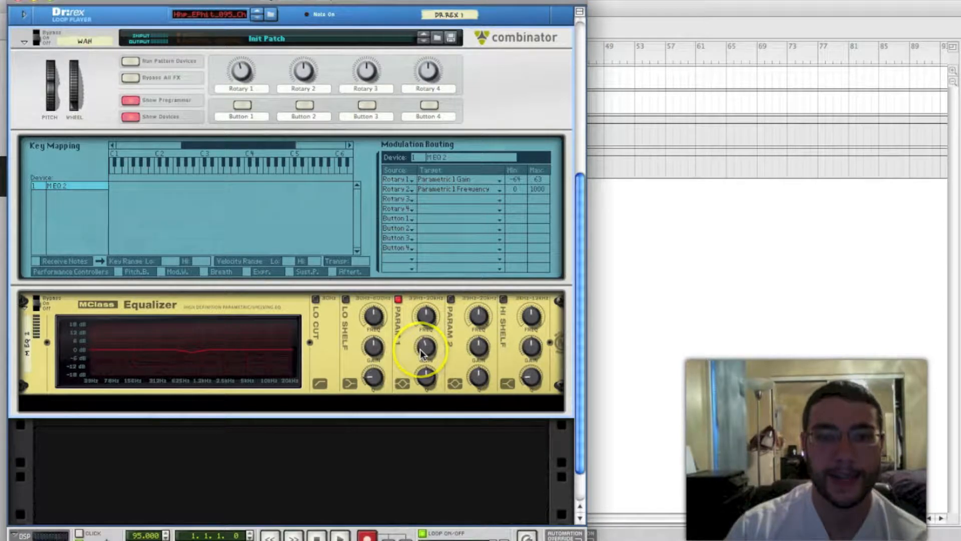
pyautogui.moveTo(421, 350)
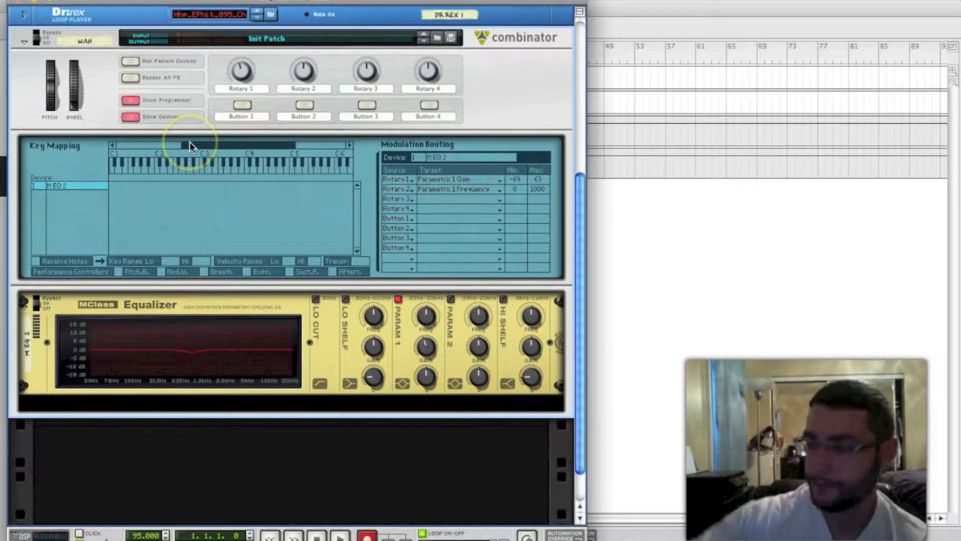
# Rename the Combinator's Rotary 1 as EQ Gain and Rotary 2 as EQ Frequency
pyautogui.doubleClick(242, 89)
pyautogui.write('EQ Gain')
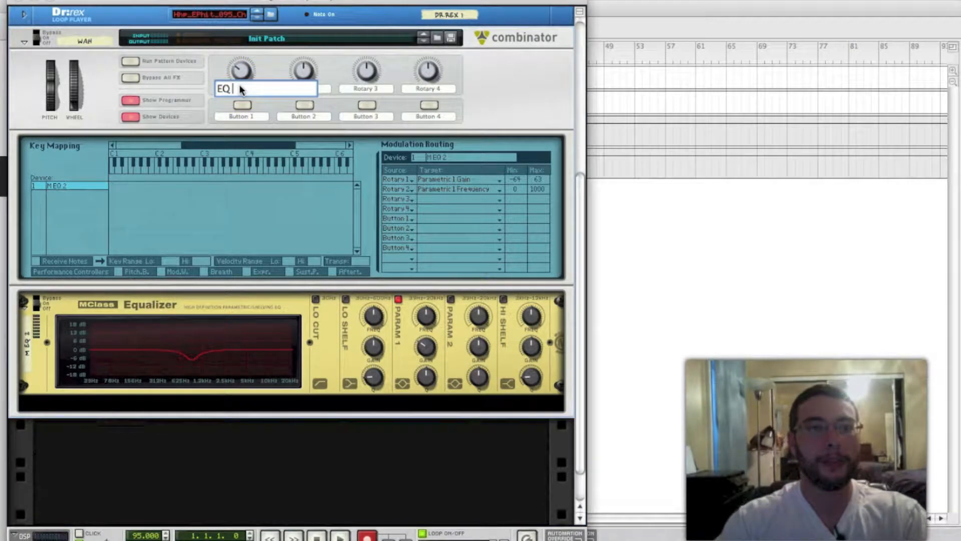
pyautogui.press('Return')
pyautogui.click(307, 75)
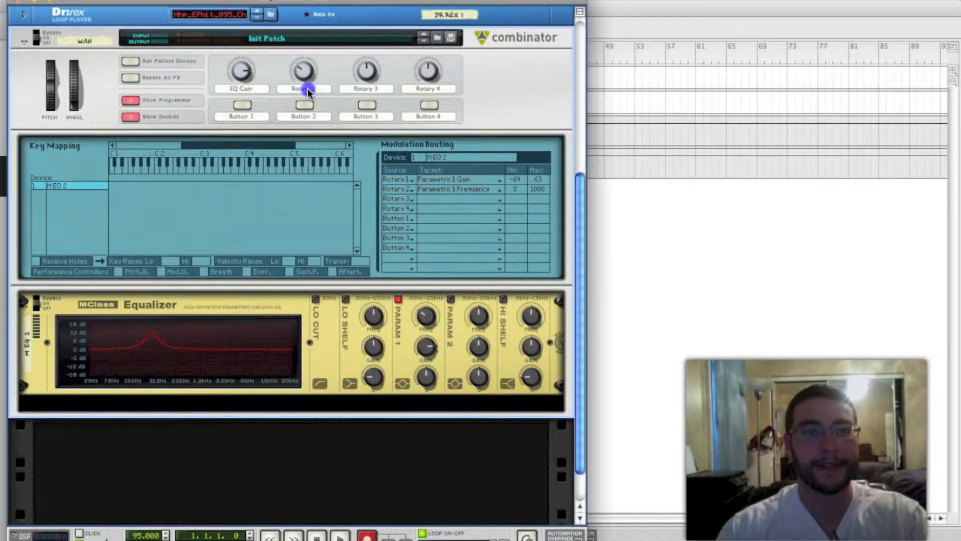
pyautogui.doubleClick(308, 89)
pyautogui.write('EQ Frequency')
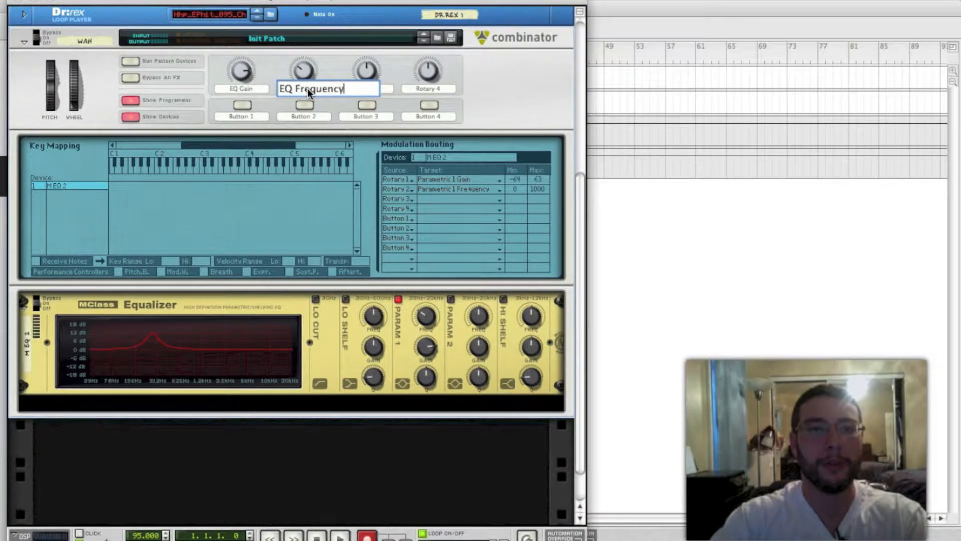
pyautogui.press('Return')
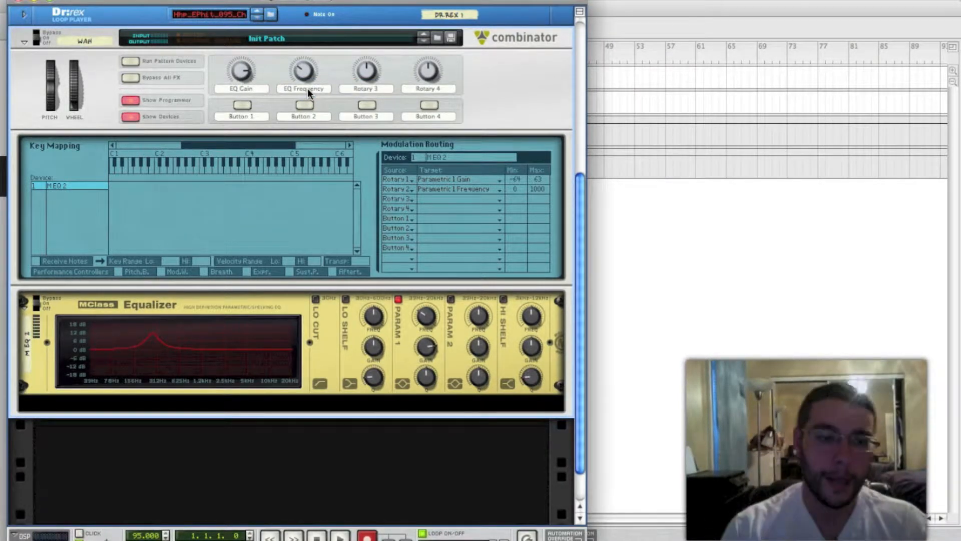
# Play back the loop to audition the EQ Gain and EQ Frequency rotaries, and stop playback
pyautogui.click(401, 179)
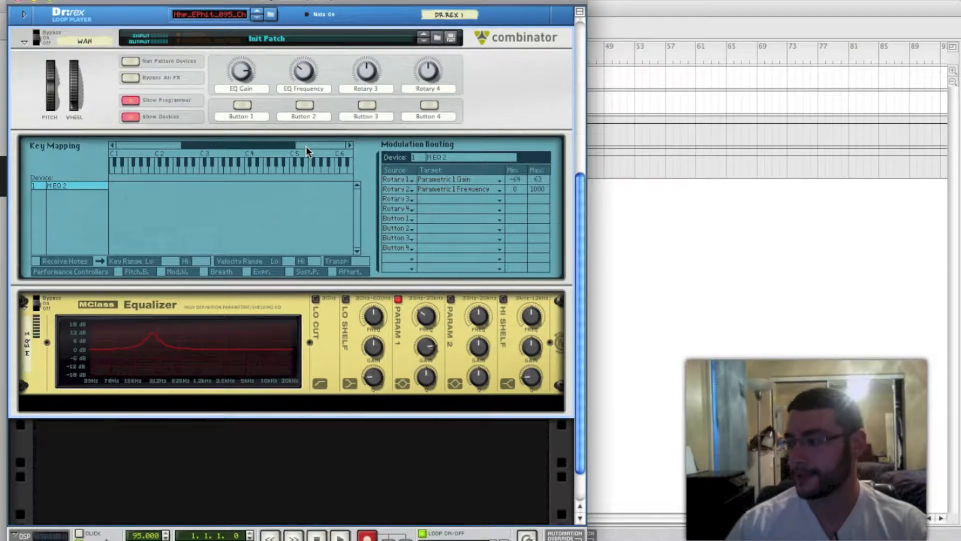
pyautogui.press('space')
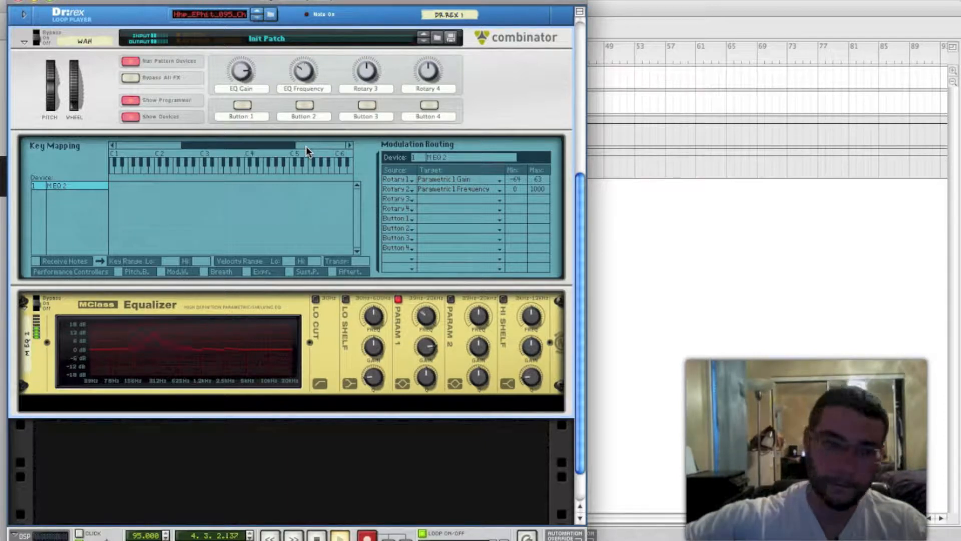
pyautogui.press('space')
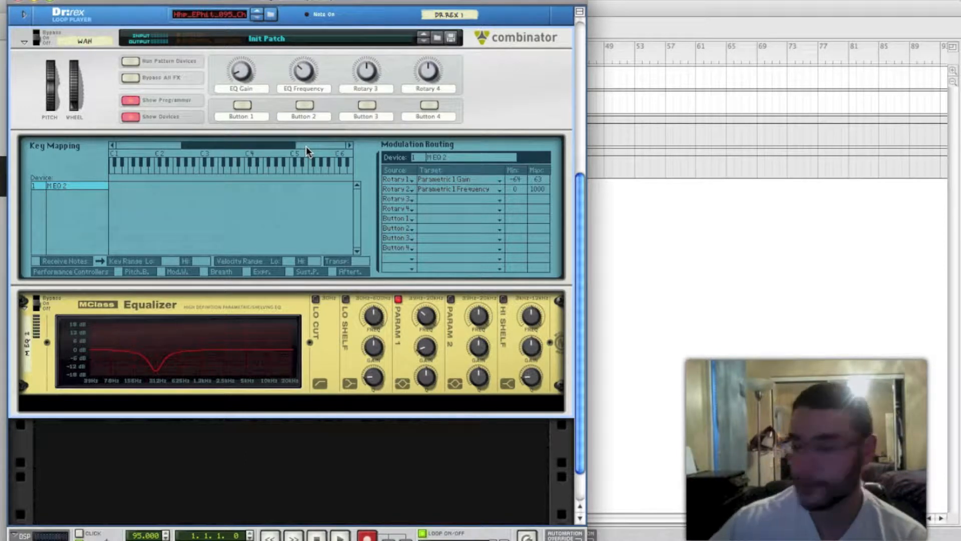
pyautogui.press('space')
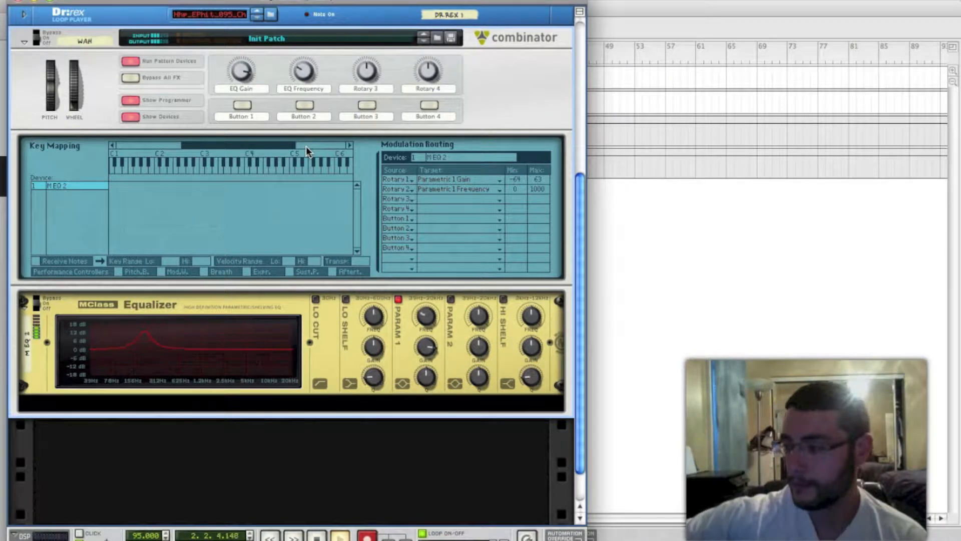
pyautogui.press('space')
pyautogui.click(578, 112)
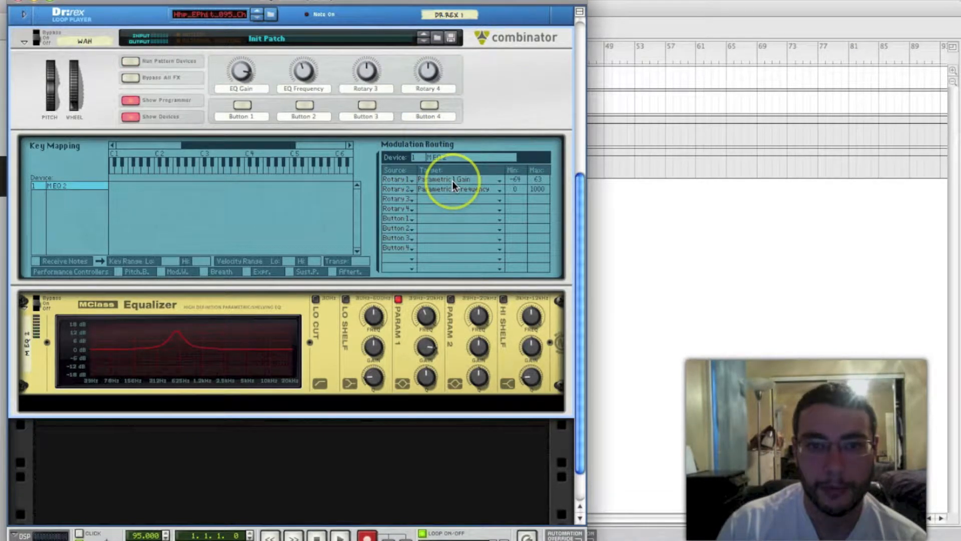
# Set the minimum of the Rotary 1 Parametric 1 Gain routing to 0 and audition it with the loop
pyautogui.moveTo(518, 181); pyautogui.dragTo(516, 157)
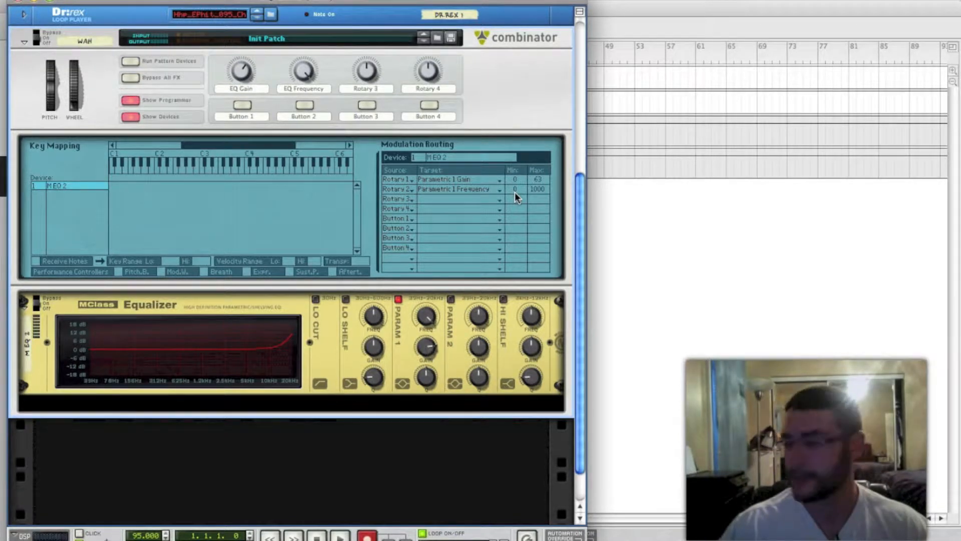
pyautogui.press('space')
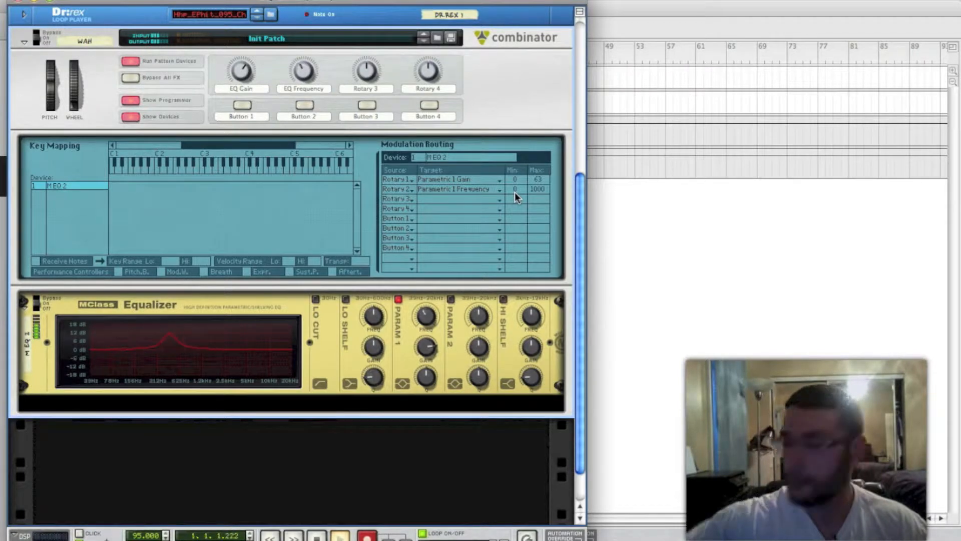
pyautogui.press('space')
# Limit the Rotary 2 Parametric 1 Frequency routing to a minimum of 295 and maximum of 695, and audition the sweep
pyautogui.click(513, 186)
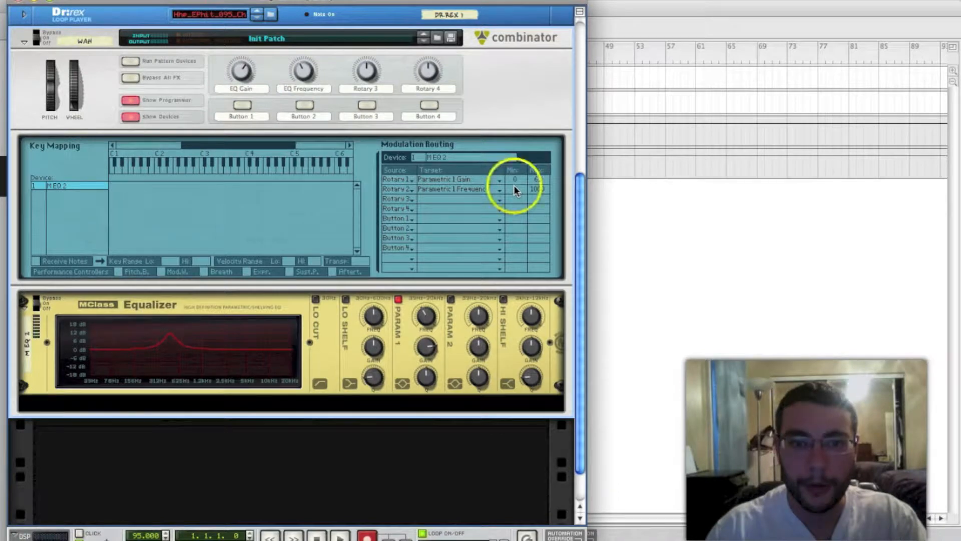
pyautogui.moveTo(516, 189); pyautogui.dragTo(510, 150)
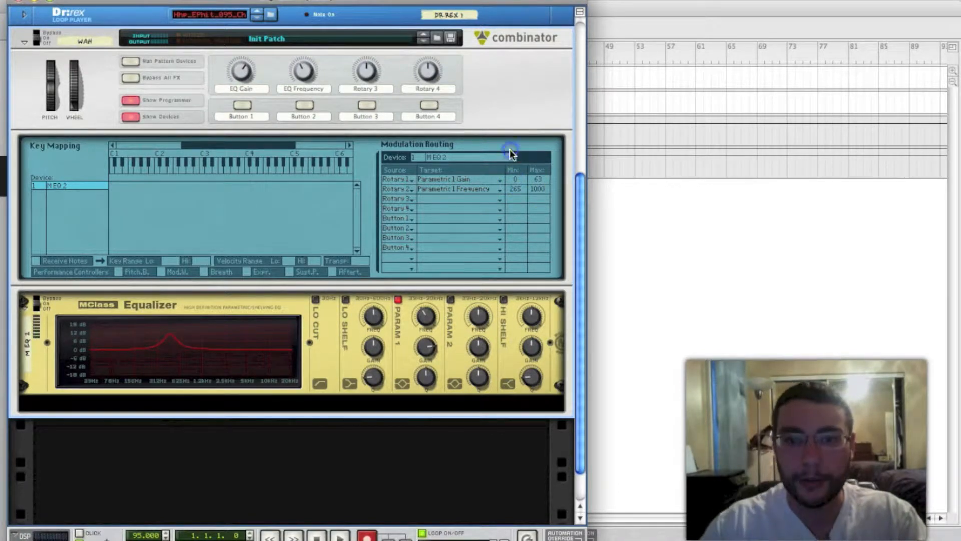
pyautogui.moveTo(519, 187); pyautogui.dragTo(542, 237)
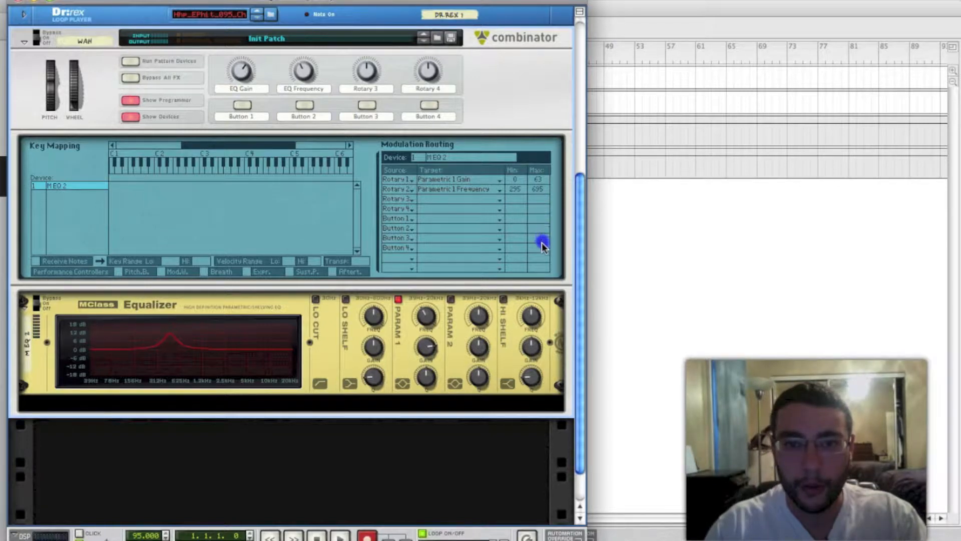
pyautogui.moveTo(536, 190); pyautogui.dragTo(533, 190)
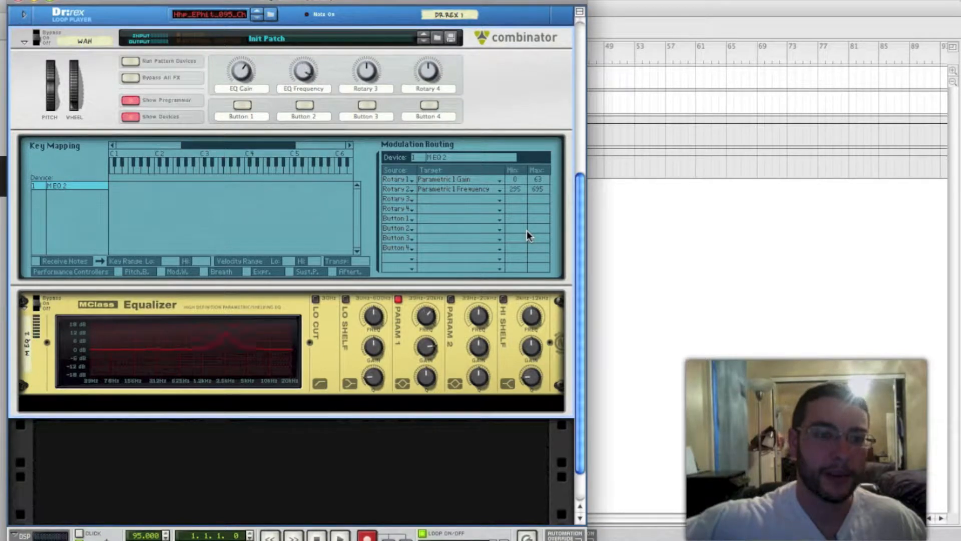
pyautogui.press('space')
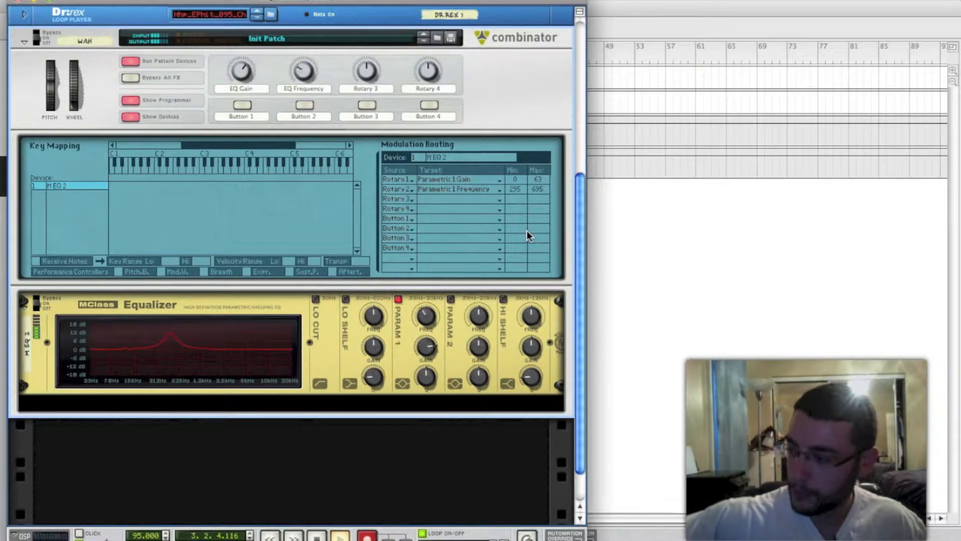
pyautogui.press('space')
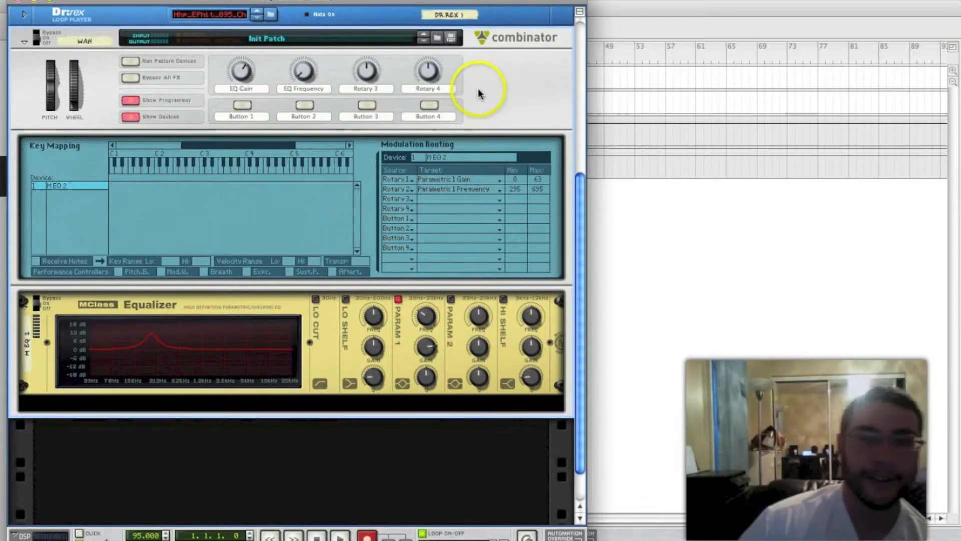
# Create a Malström synthesizer below the equalizer inside the Wah Combinator and initialize its patch
pyautogui.click(163, 404)
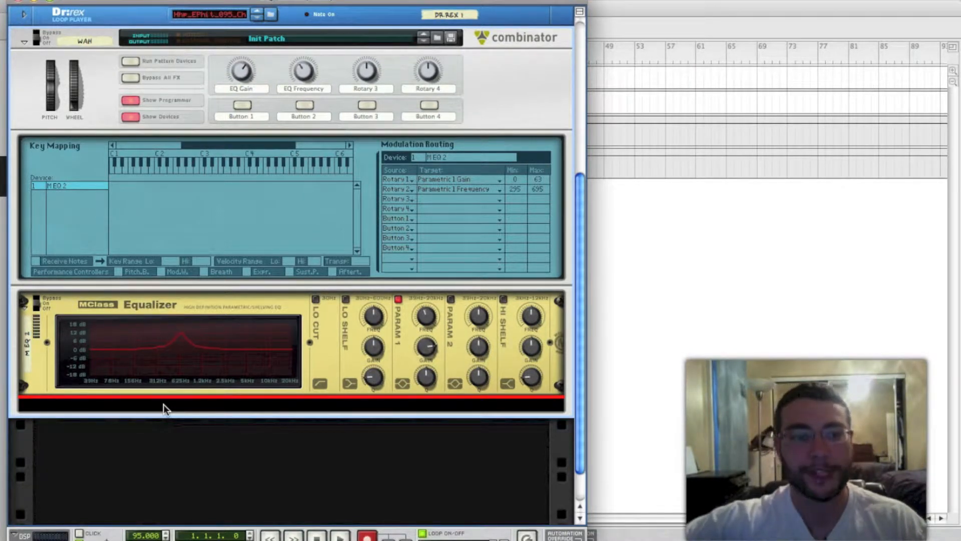
pyautogui.rightClick(153, 404)
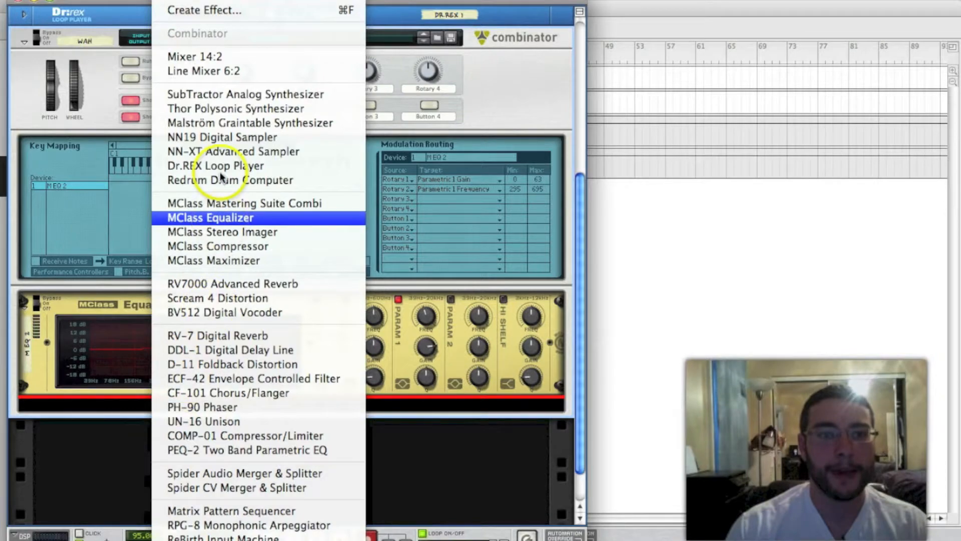
pyautogui.click(221, 125)
pyautogui.scroll(-3, 164, 266)
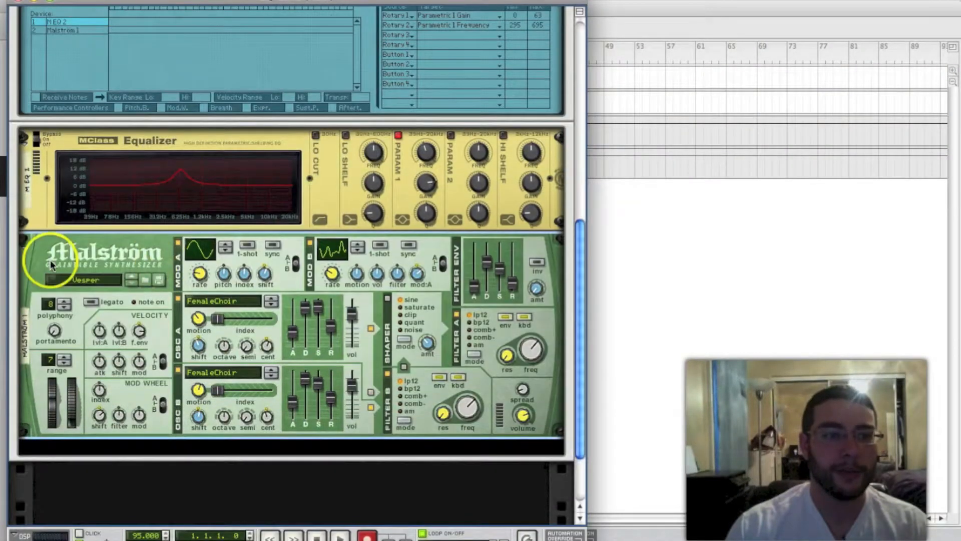
pyautogui.rightClick(31, 264)
pyautogui.click(82, 380)
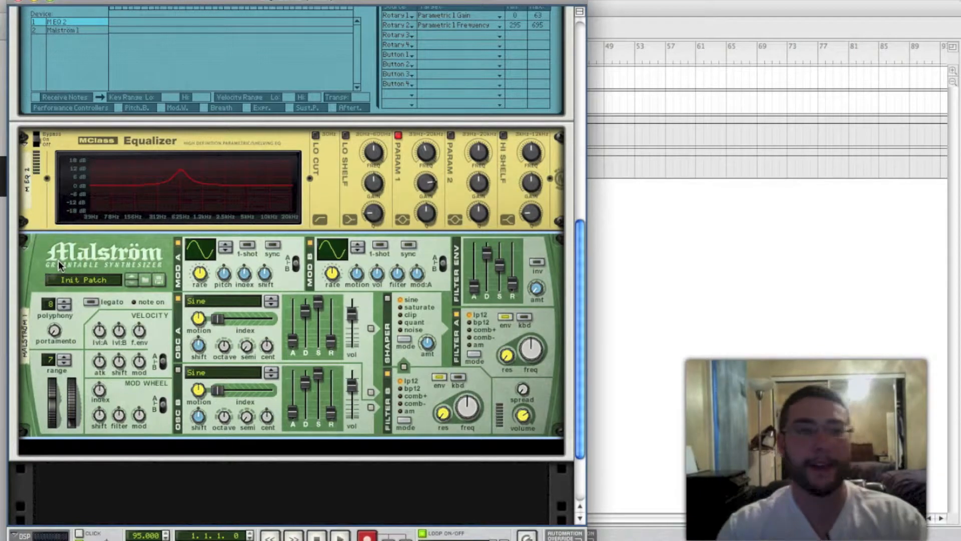
# Examine the Malström's modulation outputs on the back of the rack and the matching Mod A section on its front
pyautogui.press('Tab')
pyautogui.click(293, 262)
pyautogui.scroll(-2, 270, 245)
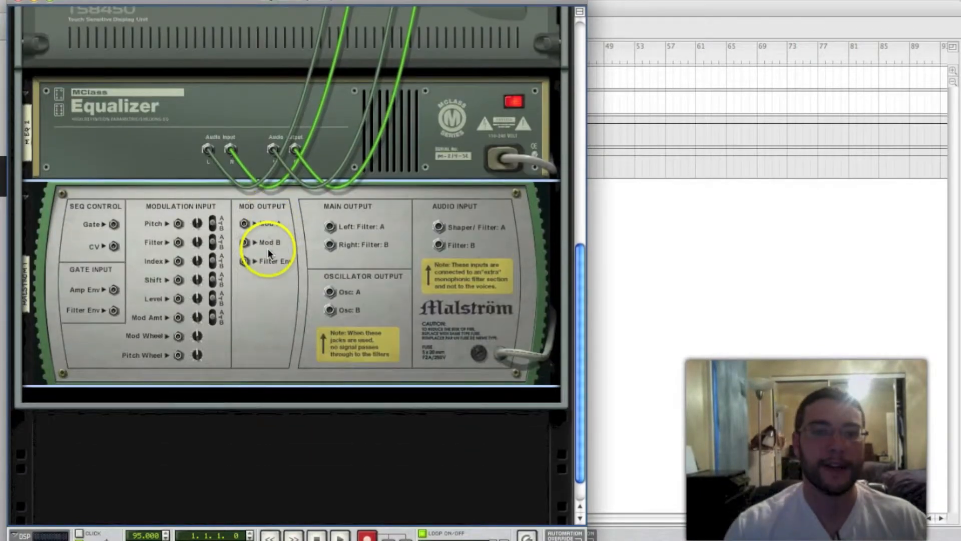
pyautogui.scroll(5, 268, 310)
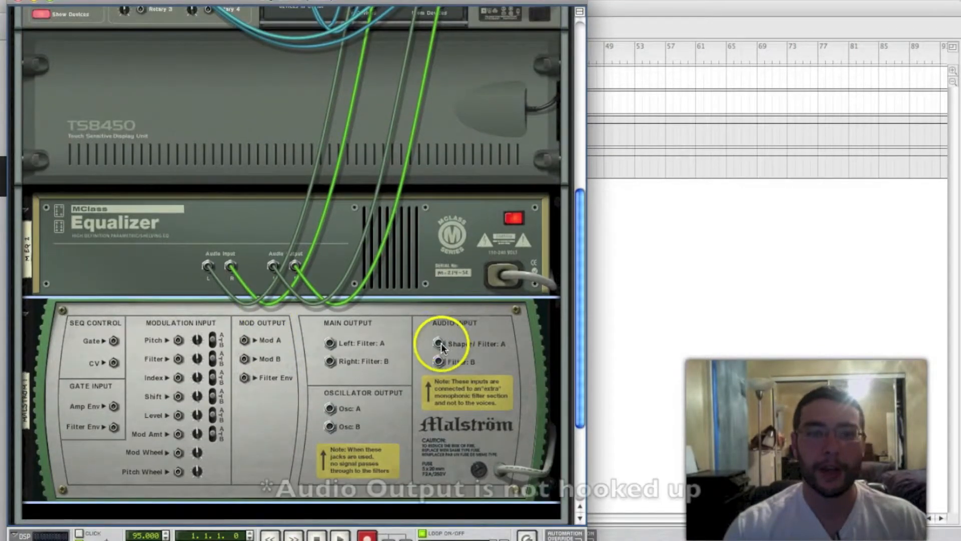
pyautogui.press('Tab')
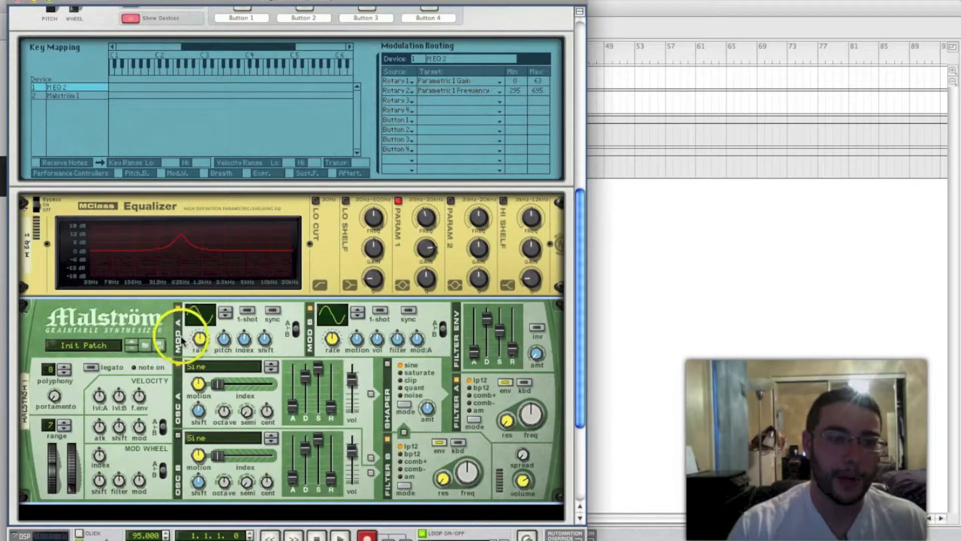
pyautogui.press('Tab')
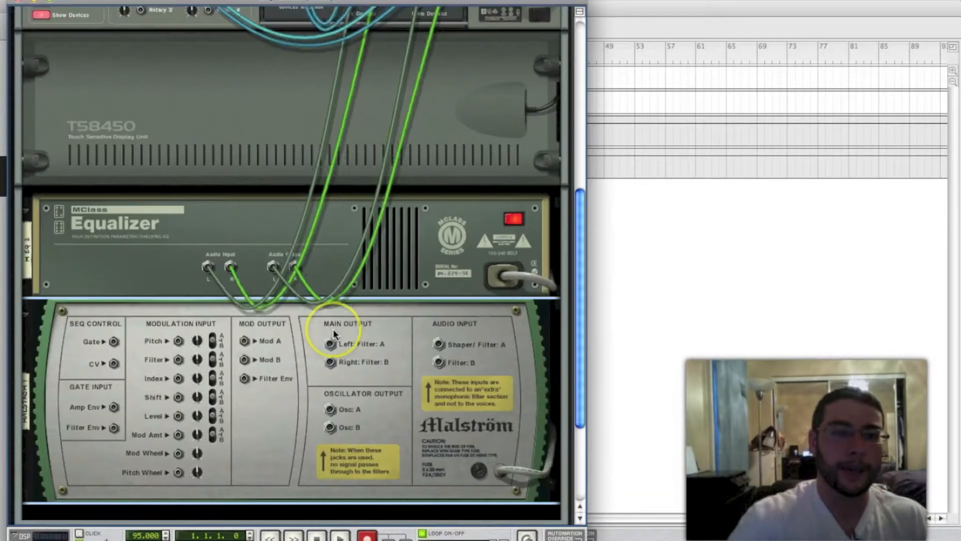
# Connect the Malström's Mod A output to the Wah Combinator's Rotary 2 CV In and check the cable
pyautogui.click(245, 342)
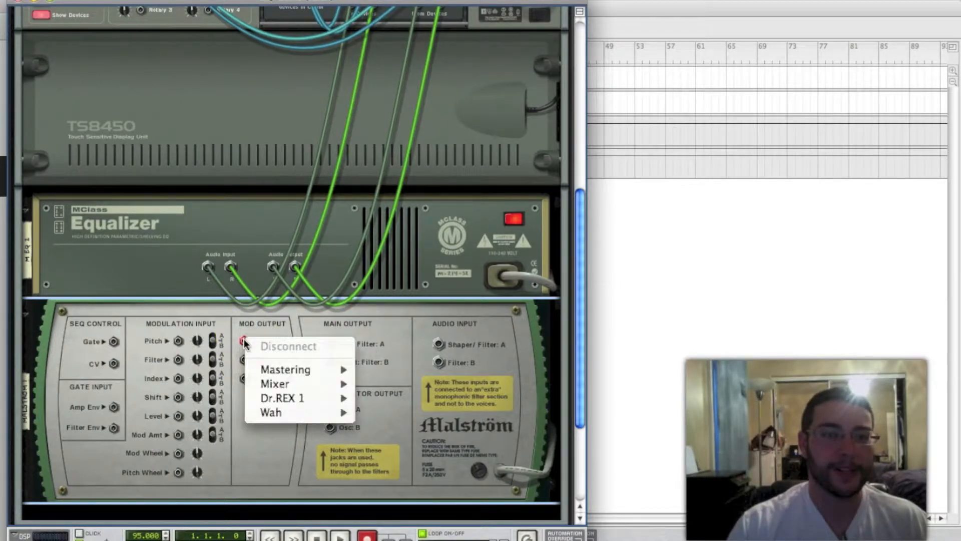
pyautogui.click(244, 342)
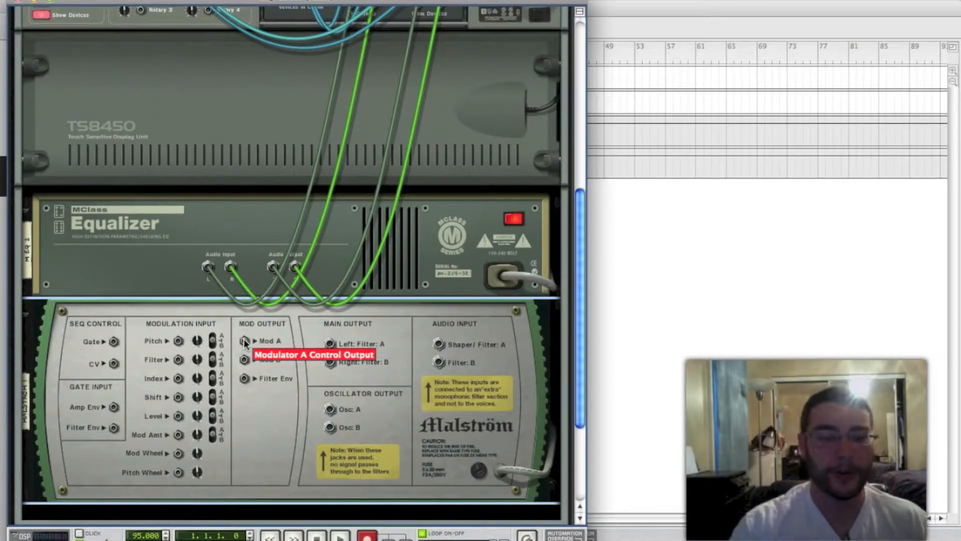
pyautogui.click(245, 342)
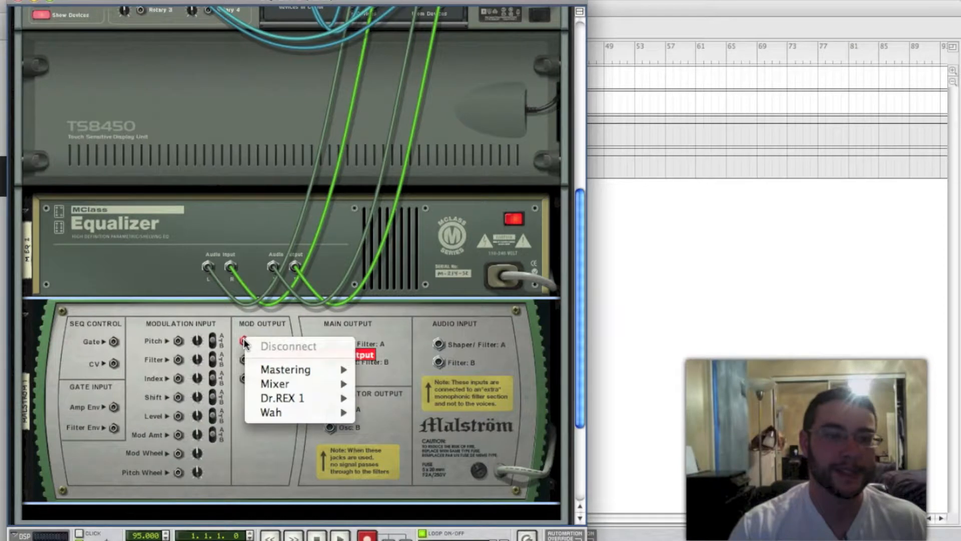
pyautogui.moveTo(279, 413)
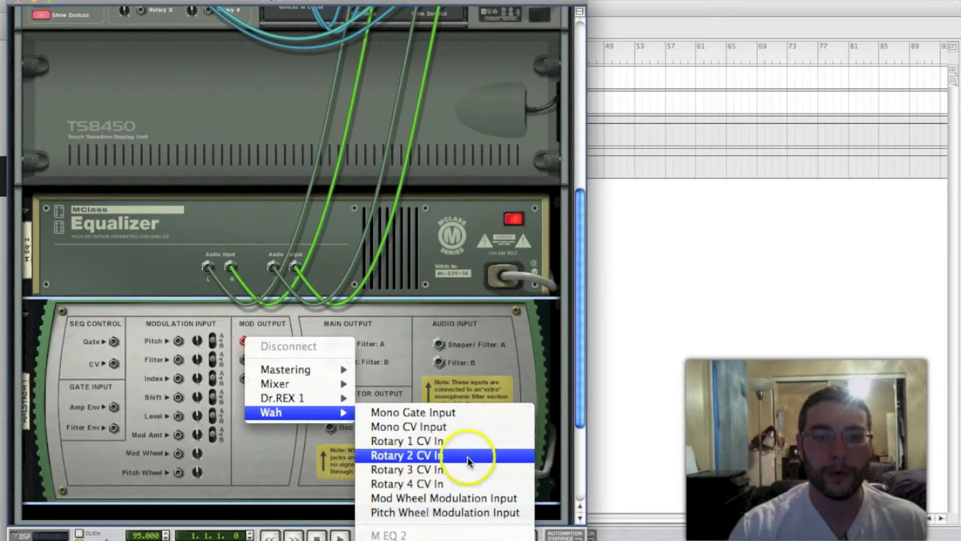
pyautogui.click(452, 456)
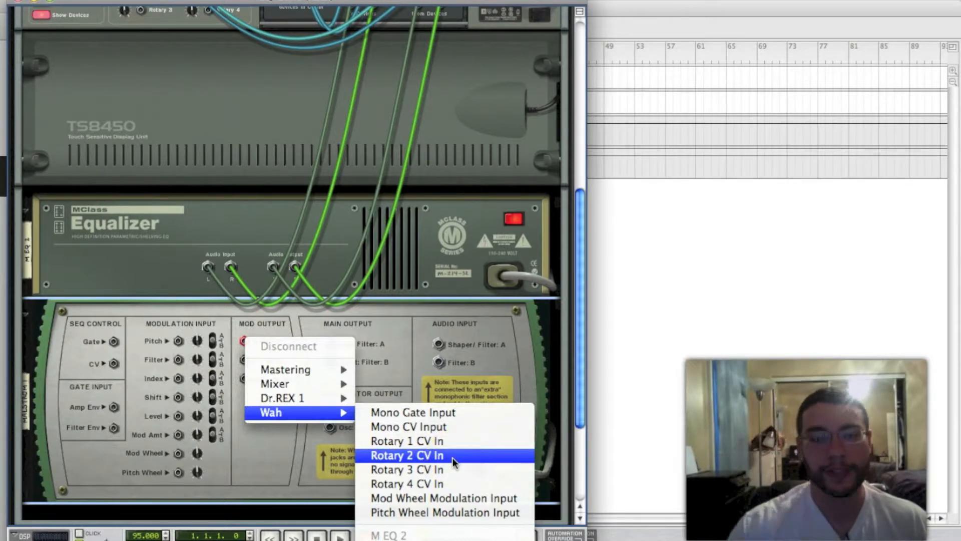
pyautogui.click(453, 458)
pyautogui.scroll(3, 290, 302)
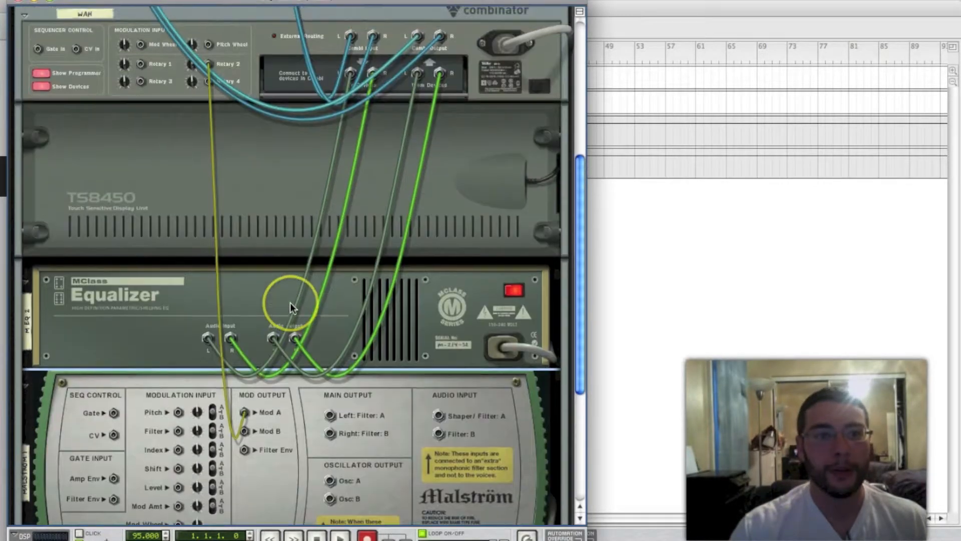
pyautogui.scroll(1, 290, 303)
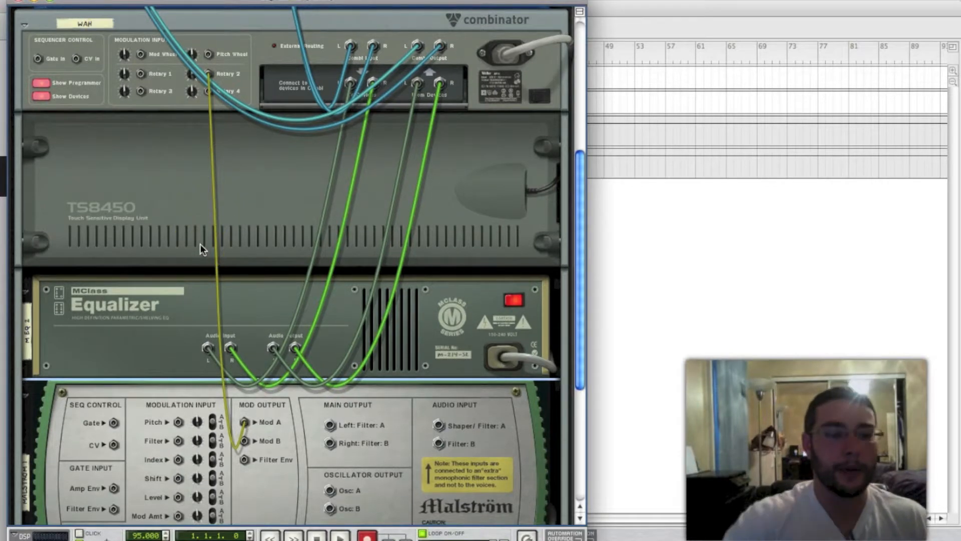
# Return to the rack front and route Rotary 3 to the Malström's Modulator A Curve in the Wah Combinator's programmer
pyautogui.press('Tab')
pyautogui.scroll(-3, 187, 269)
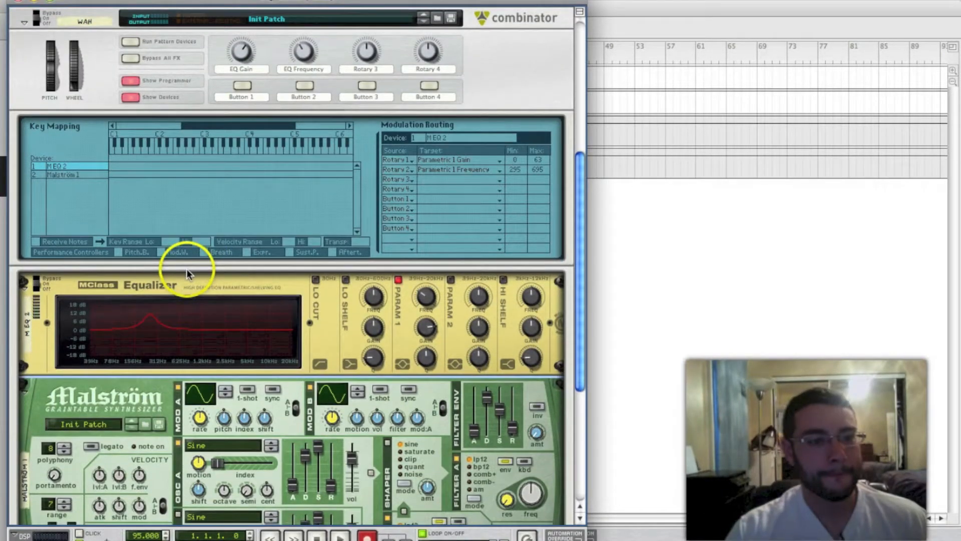
pyautogui.scroll(-3, 188, 296)
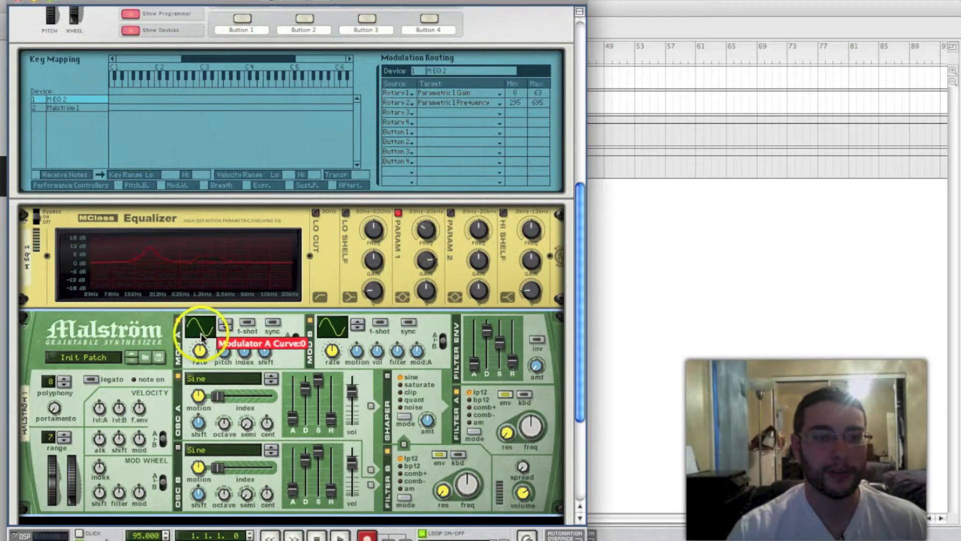
pyautogui.scroll(2, 470, 330)
pyautogui.scroll(1, 470, 330)
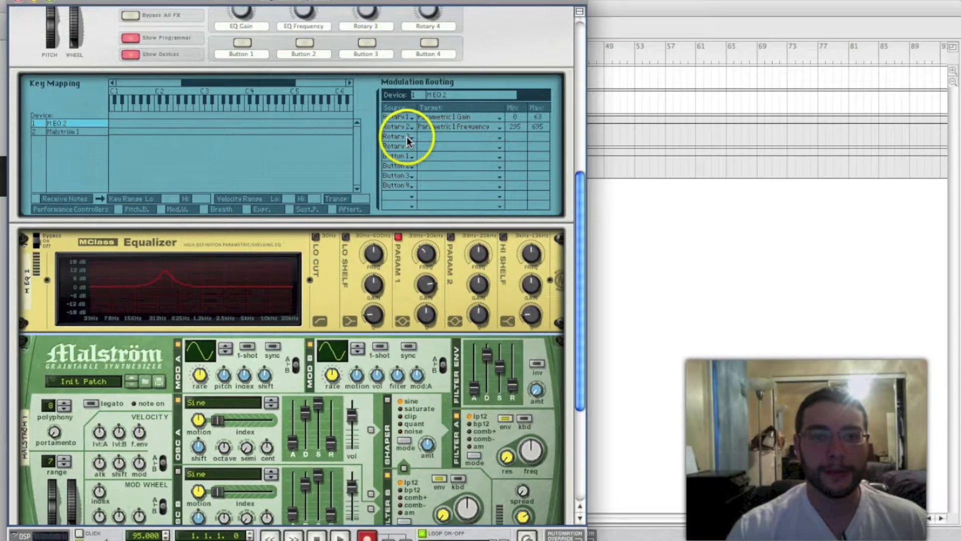
pyautogui.click(95, 131)
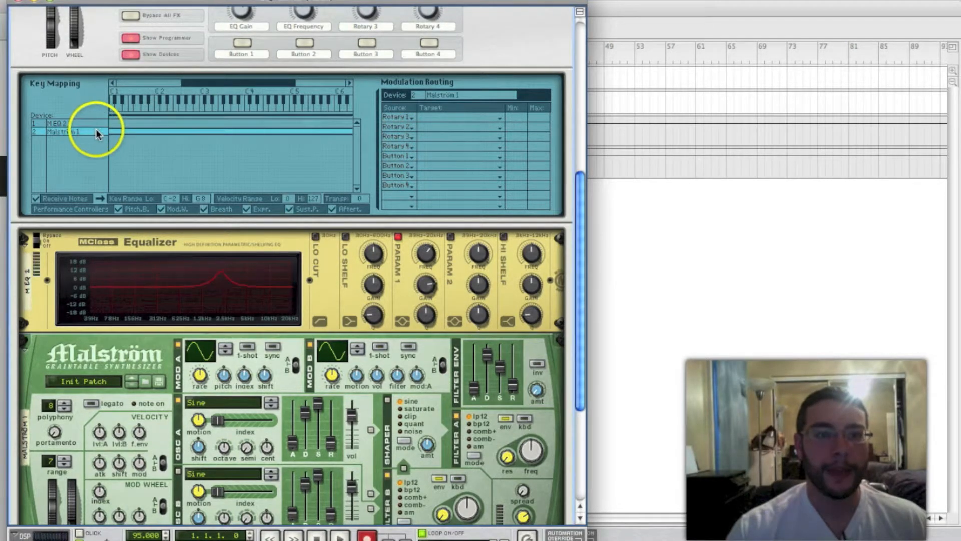
pyautogui.scroll(4, 351, 164)
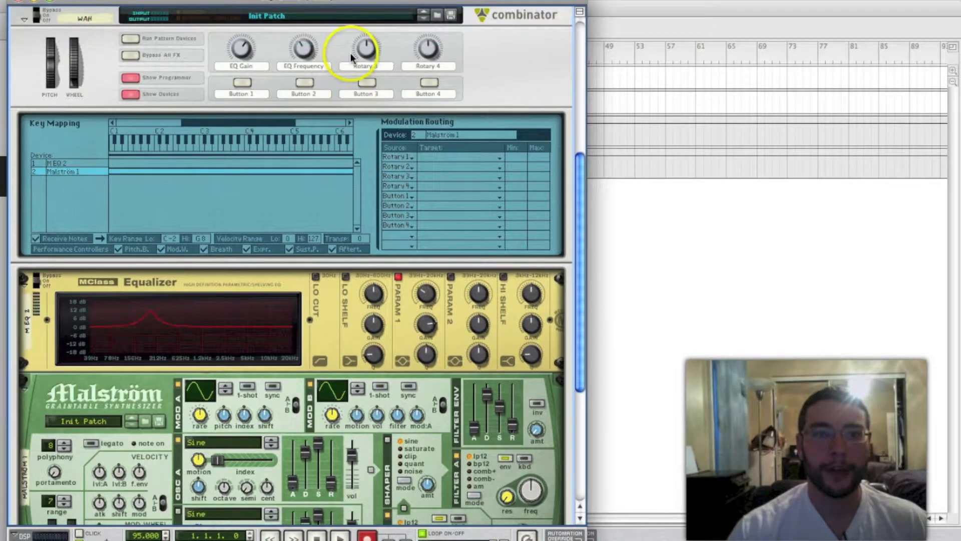
pyautogui.click(395, 156)
pyautogui.click(401, 187)
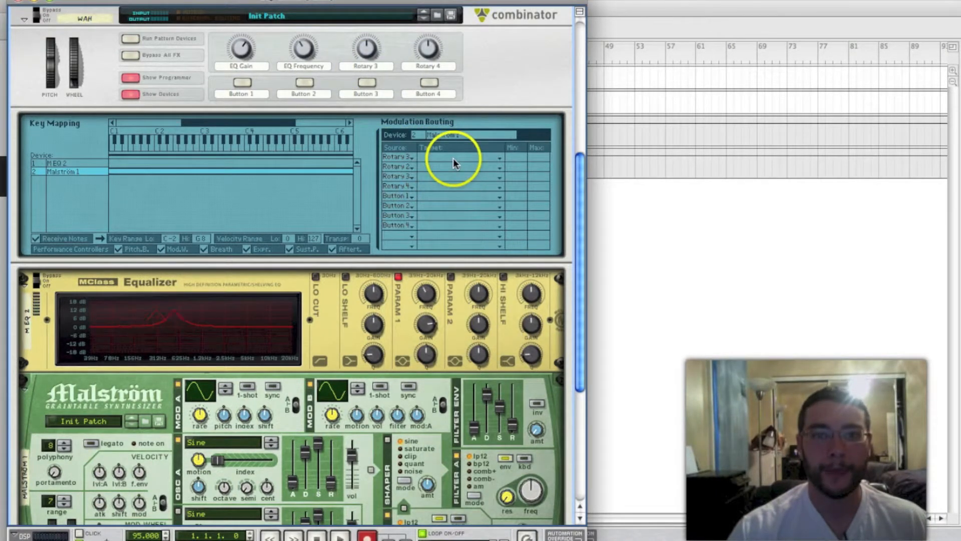
pyautogui.click(453, 158)
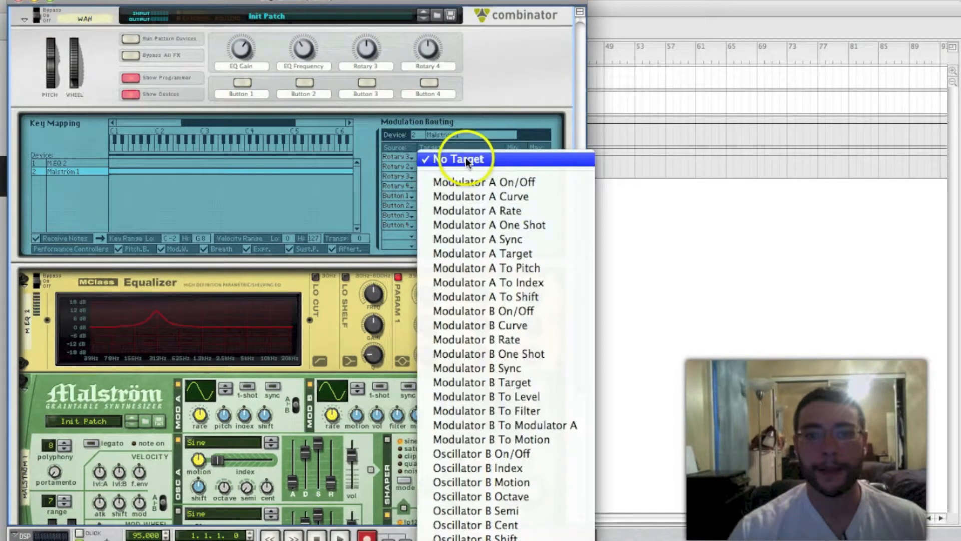
pyautogui.click(479, 197)
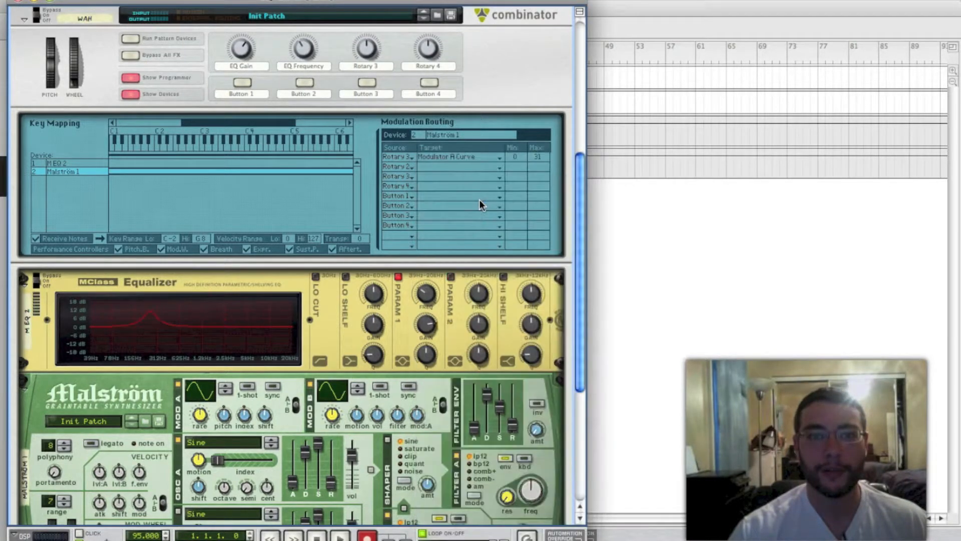
# Rename the Combinator's Rotary 3 as LFO Shape
pyautogui.doubleClick(365, 63)
pyautogui.write('LFO Shape')
pyautogui.click(348, 84)
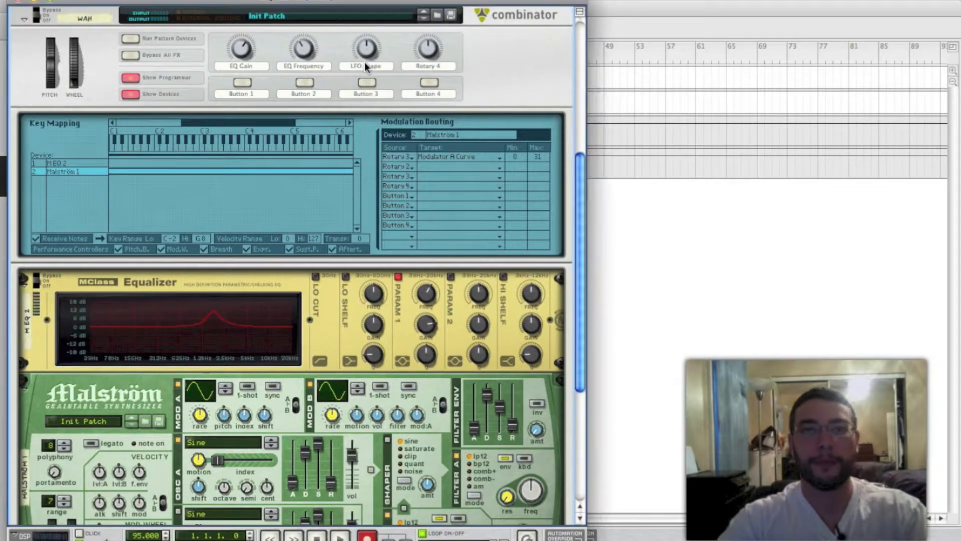
# Sweep the LFO Shape rotary and examine how the Malström's Mod A curve and the equalizer's movement respond
pyautogui.scroll(-1, 272, 155)
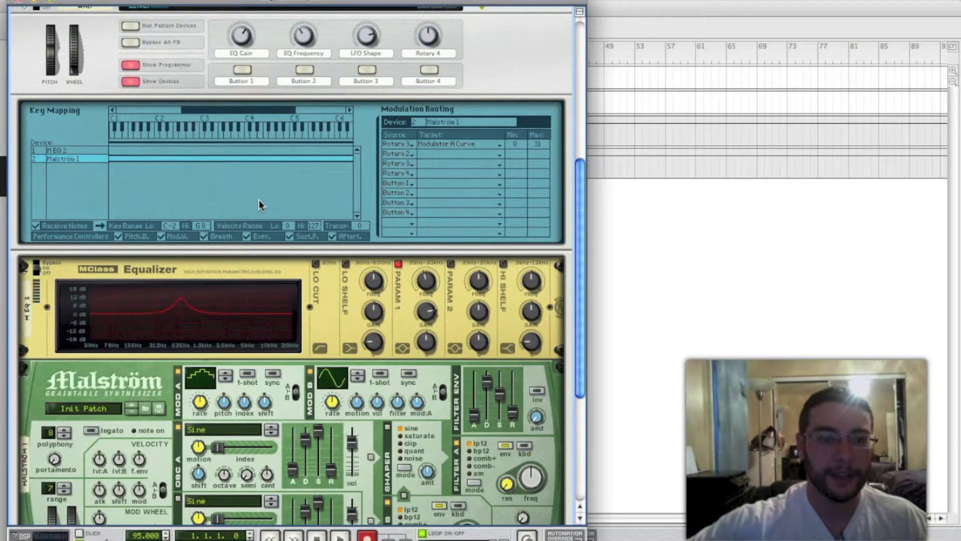
pyautogui.click(233, 318)
pyautogui.click(198, 388)
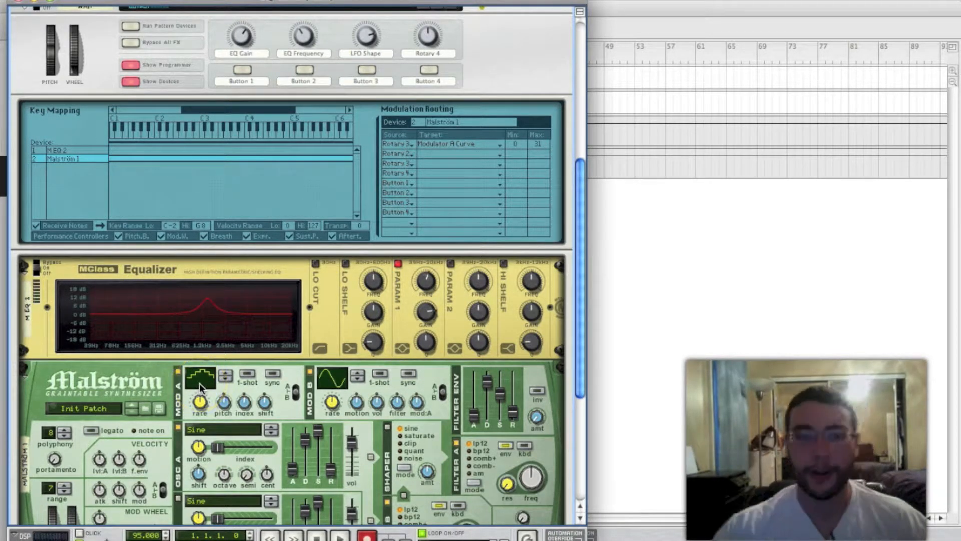
pyautogui.click(199, 340)
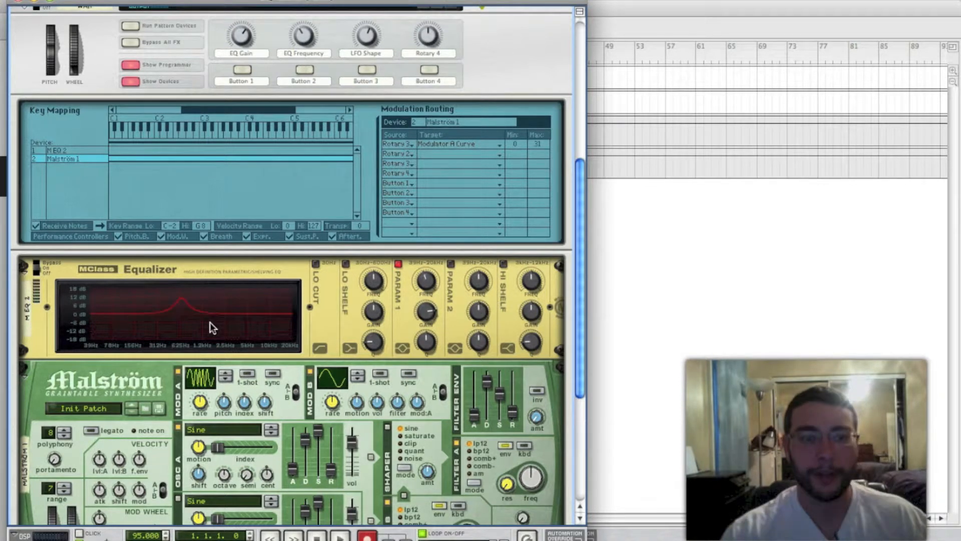
# Route Rotary 4 to the Malström's Modulator A Rate in the second modulation routing row
pyautogui.click(406, 155)
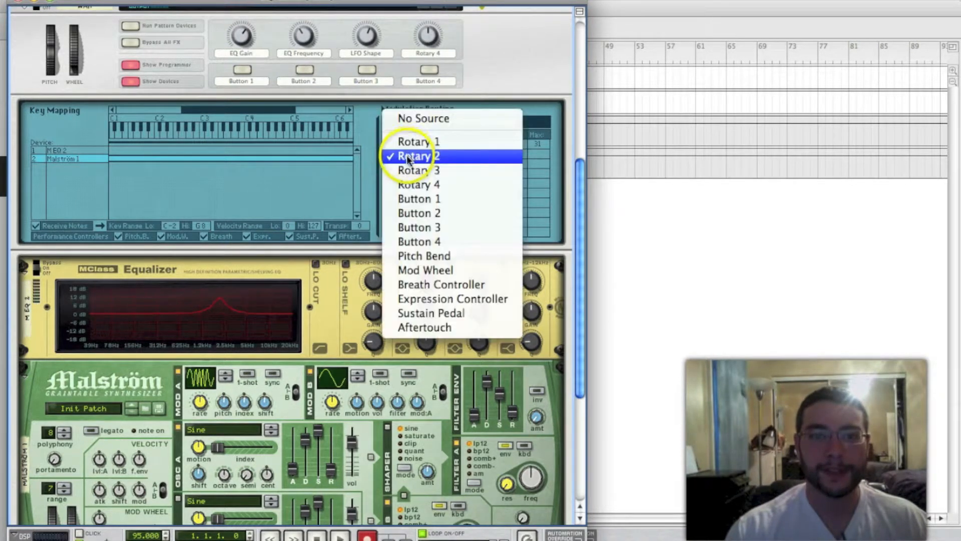
pyautogui.click(409, 181)
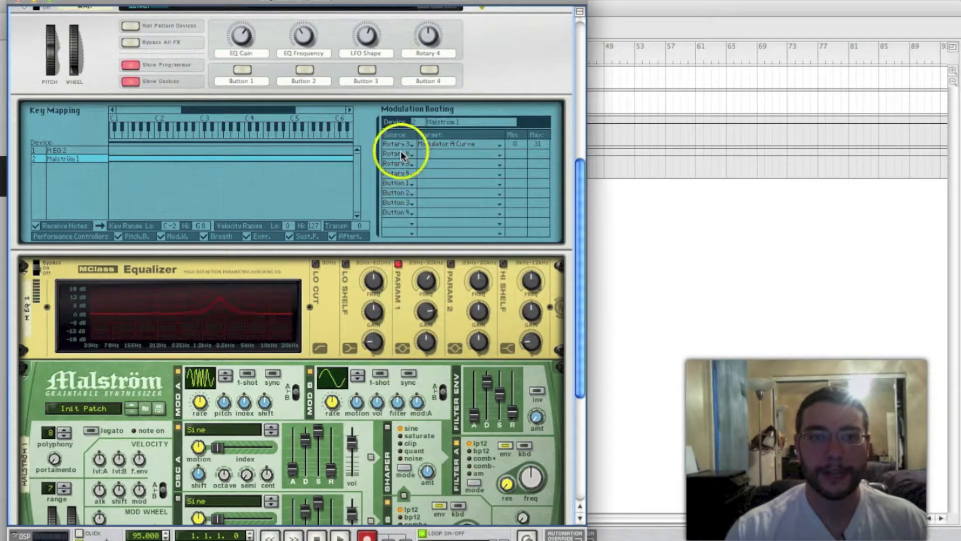
pyautogui.click(442, 154)
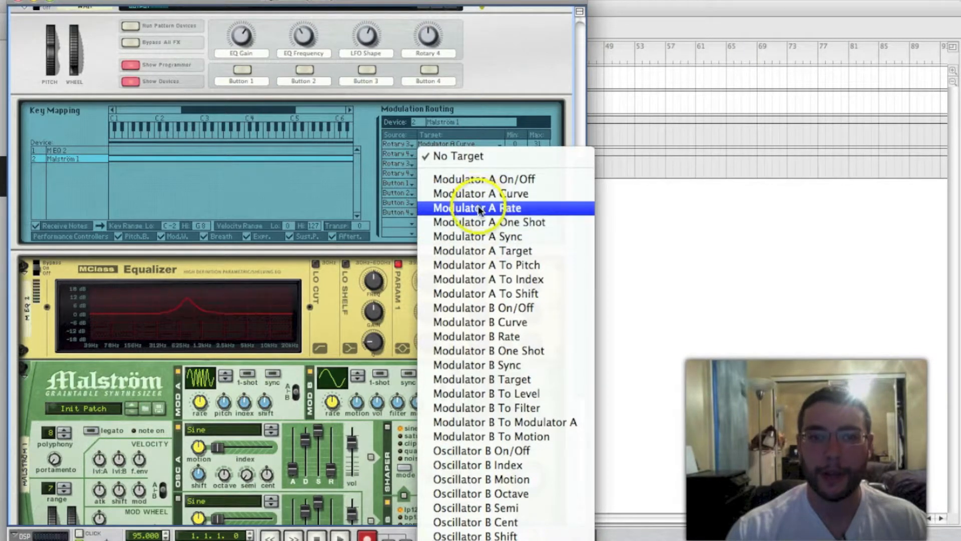
pyautogui.click(453, 208)
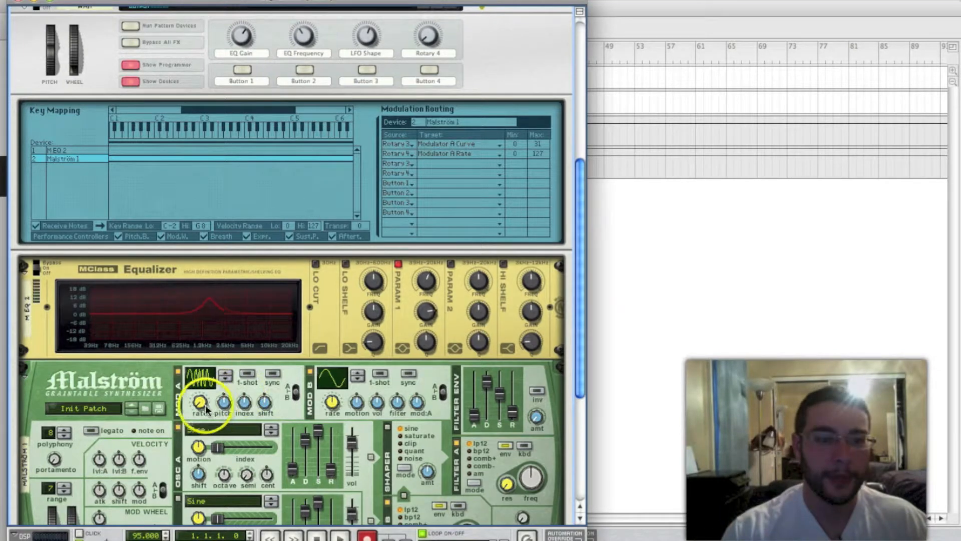
# Play the loop and audition the wah while varying the Malström's Mod A rate and curve
pyautogui.moveTo(203, 405)
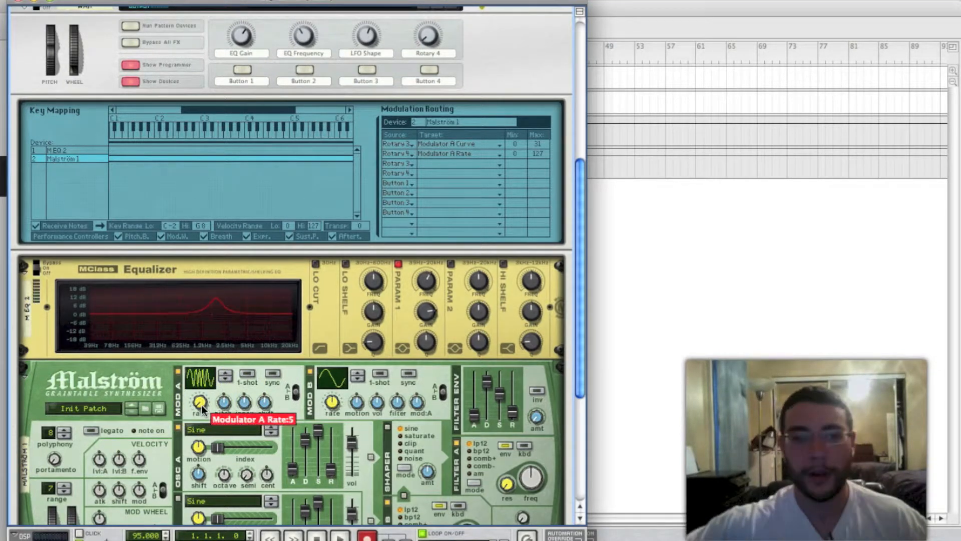
pyautogui.press('space')
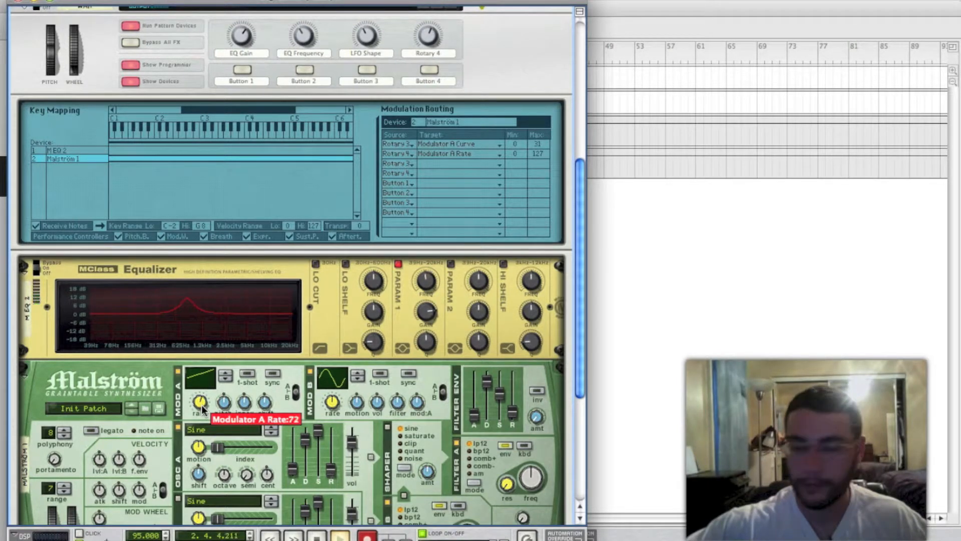
pyautogui.press('space')
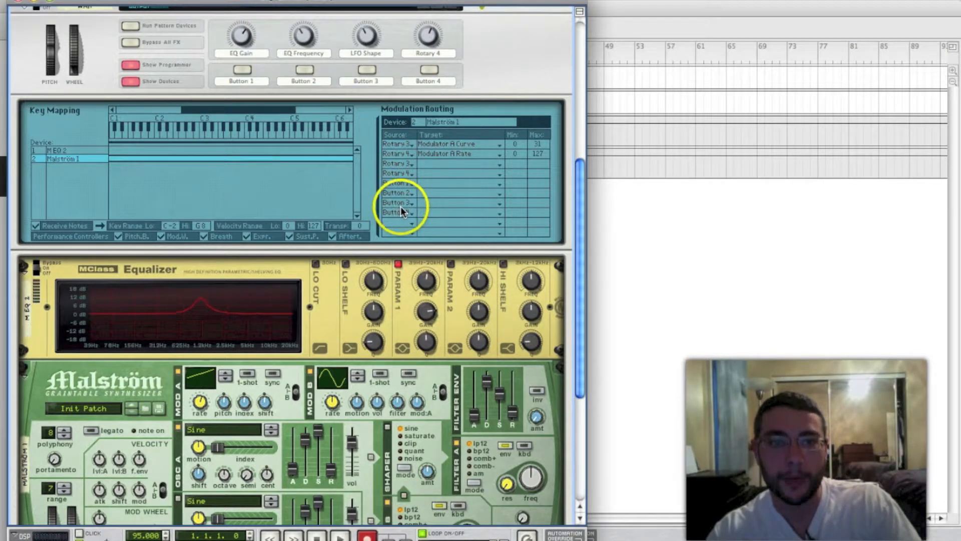
# Route Button 4 to the Malström's Modulator A Sync and rename the button LFO Sync
pyautogui.click(419, 209)
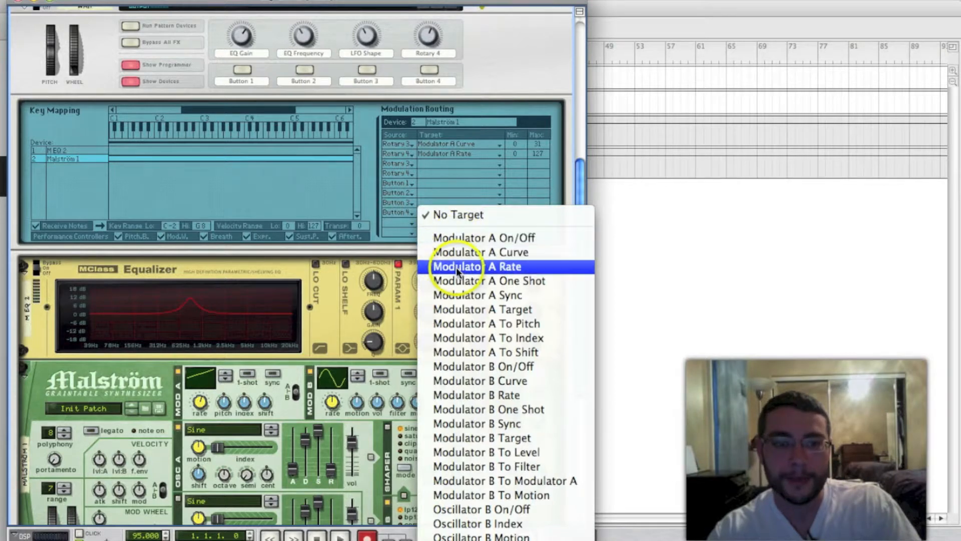
pyautogui.click(465, 296)
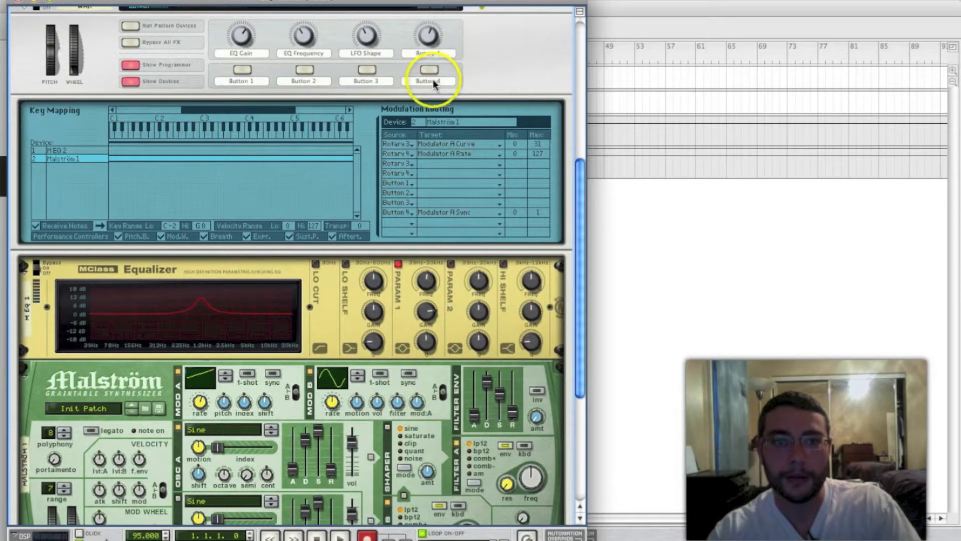
pyautogui.doubleClick(433, 80)
pyautogui.write('LF')
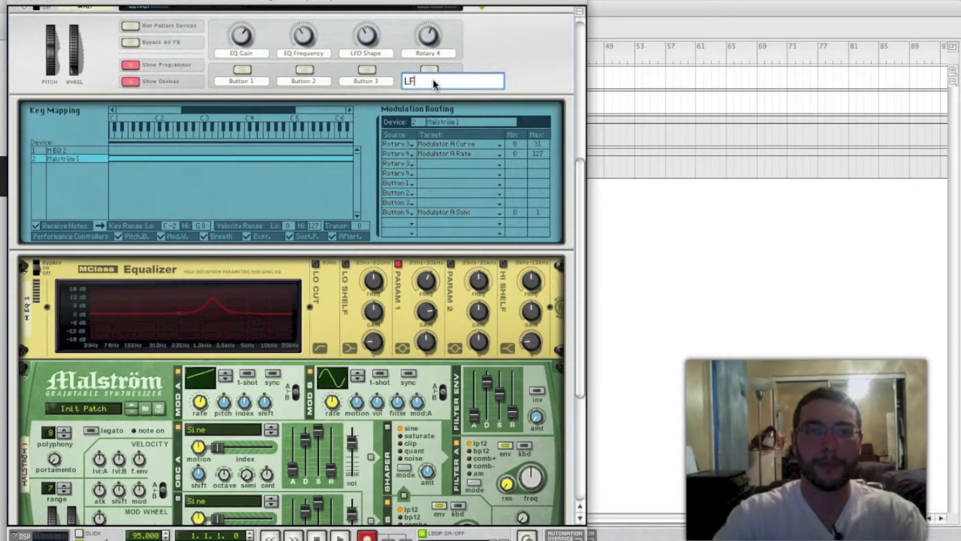
pyautogui.write('O Sync')
pyautogui.press('Return')
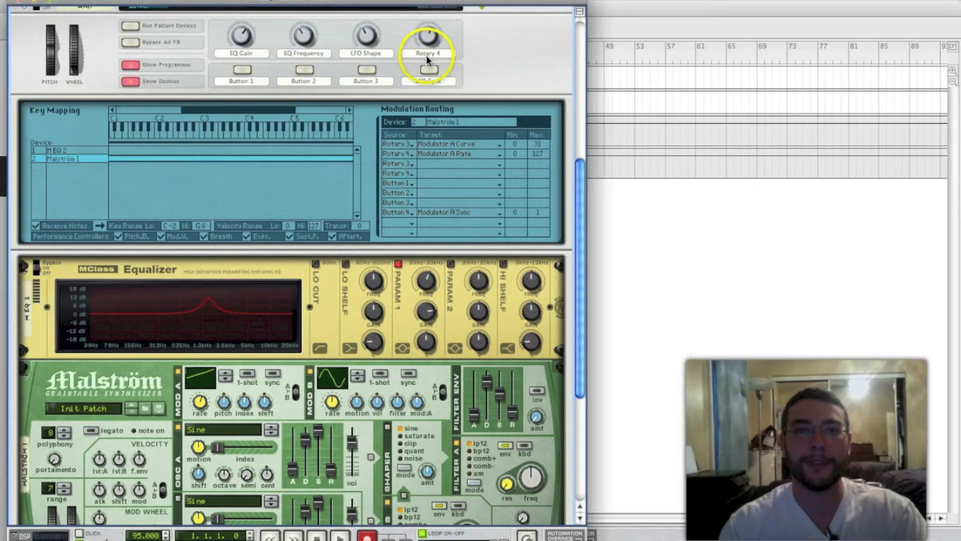
# Rename the Combinator's Rotary 4 as LFO Rate
pyautogui.doubleClick(426, 53)
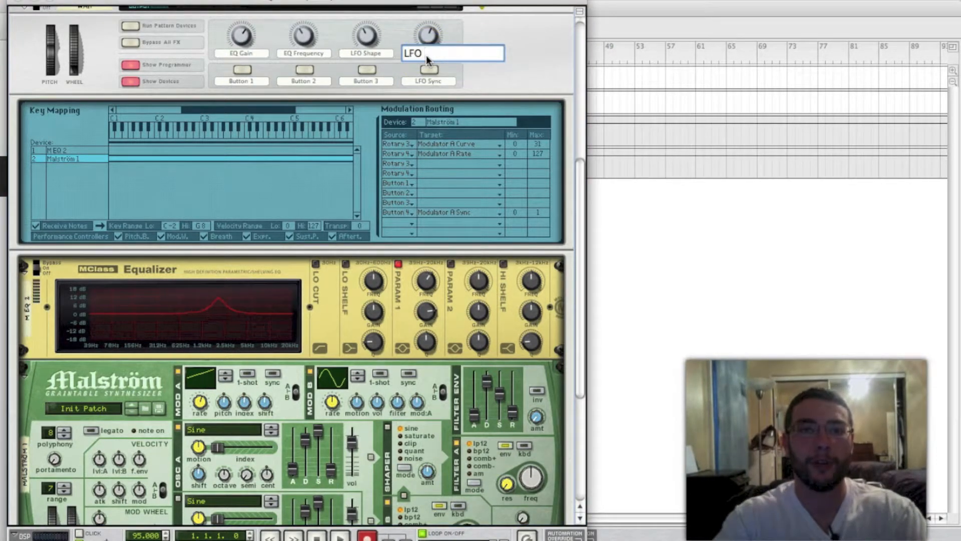
pyautogui.write('LFO Rate')
pyautogui.press('Return')
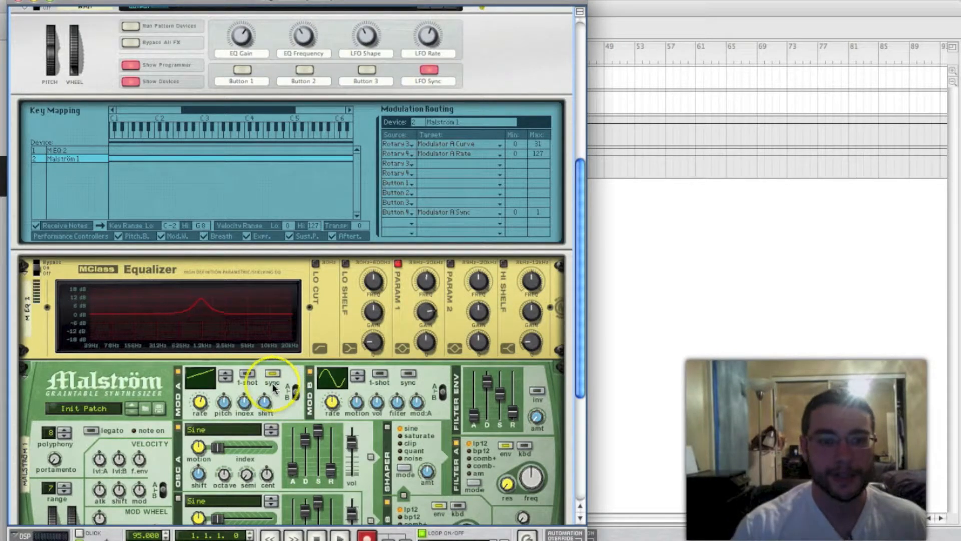
# Toggle LFO Sync and compare the Malström's Mod A sync and rate behaviour with it on and off
pyautogui.click(198, 403)
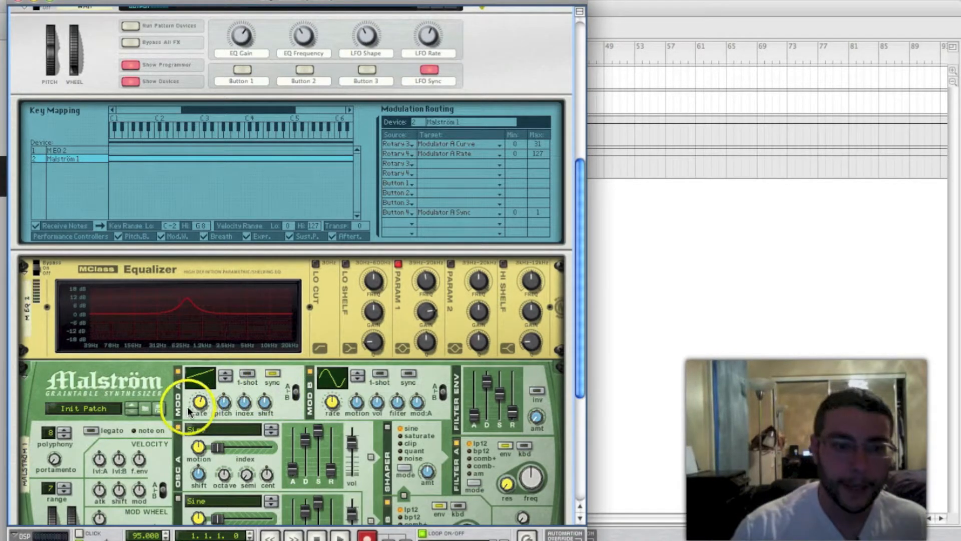
pyautogui.click(273, 374)
pyautogui.click(194, 406)
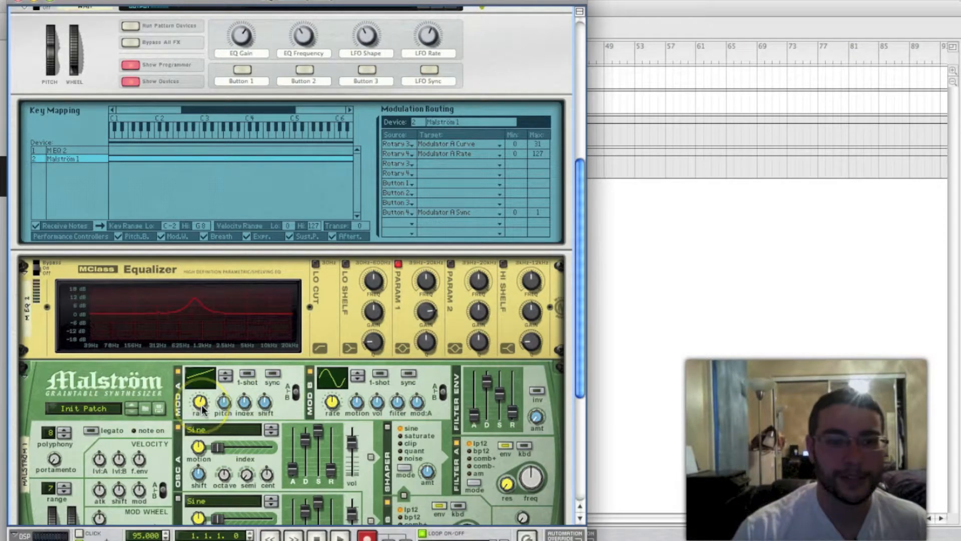
pyautogui.moveTo(202, 406)
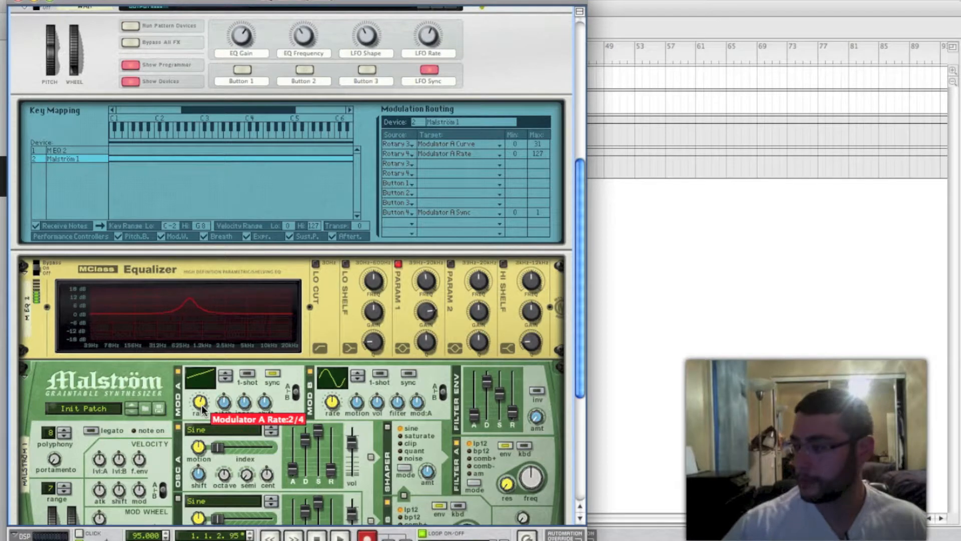
# Audition the loop with LFO Sync on at several LFO rates and shapes, leaving the Mod A rate at 2/4
pyautogui.press('space')
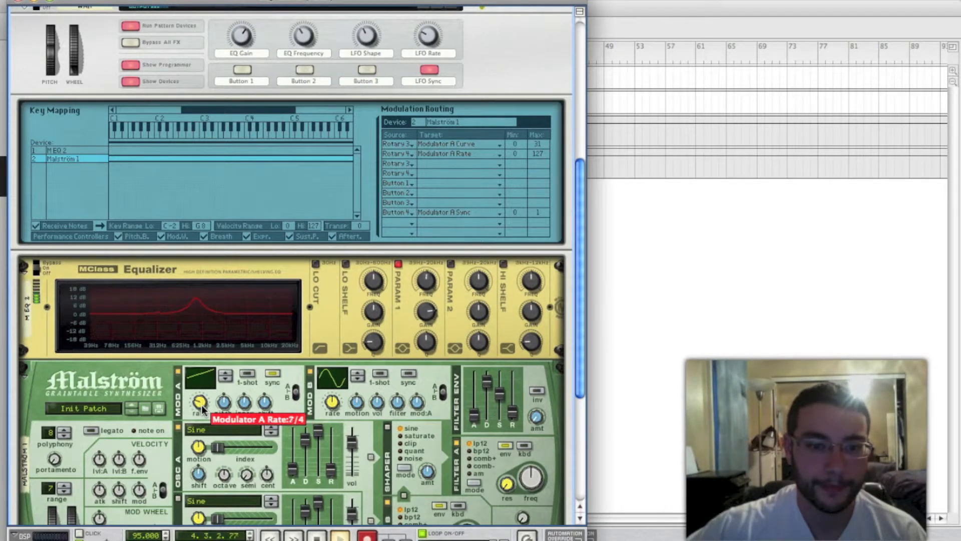
pyautogui.press('space')
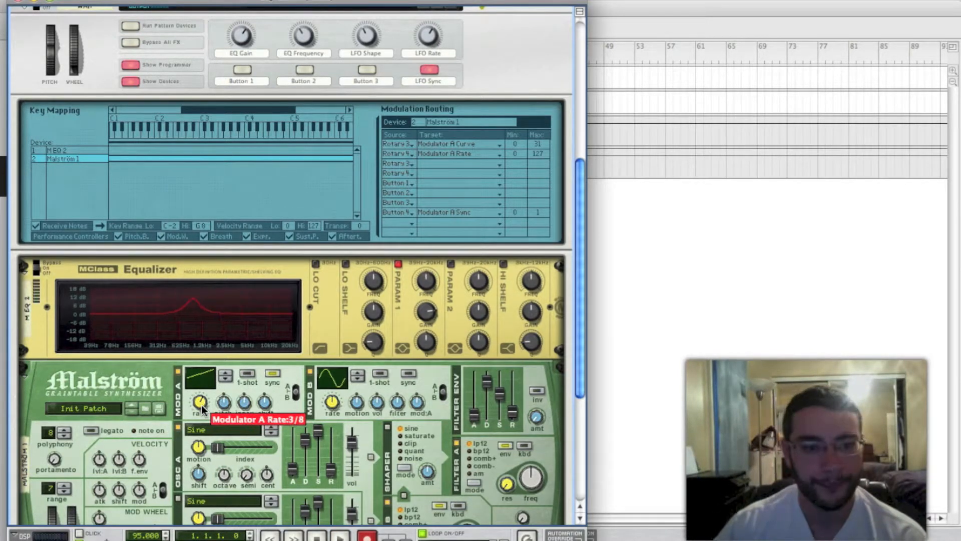
pyautogui.press('space')
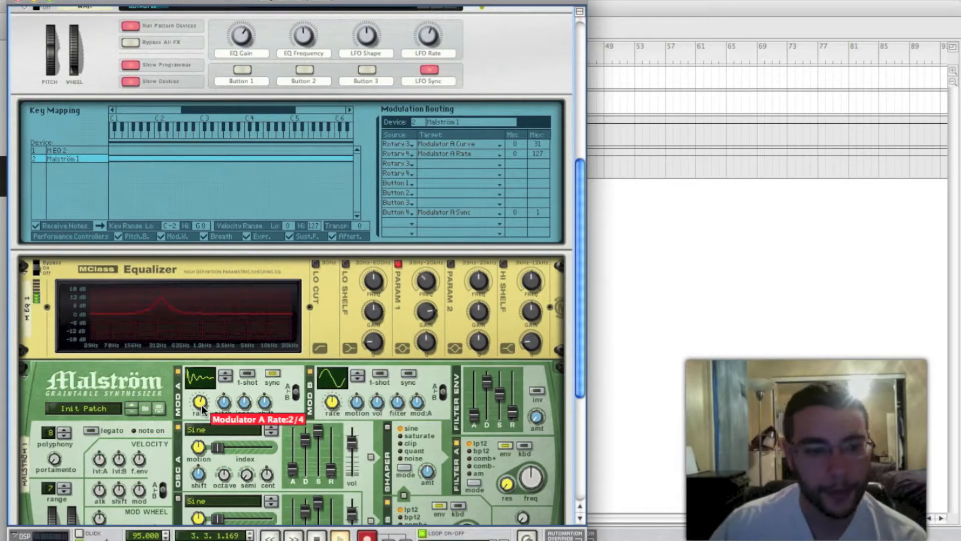
pyautogui.press('space')
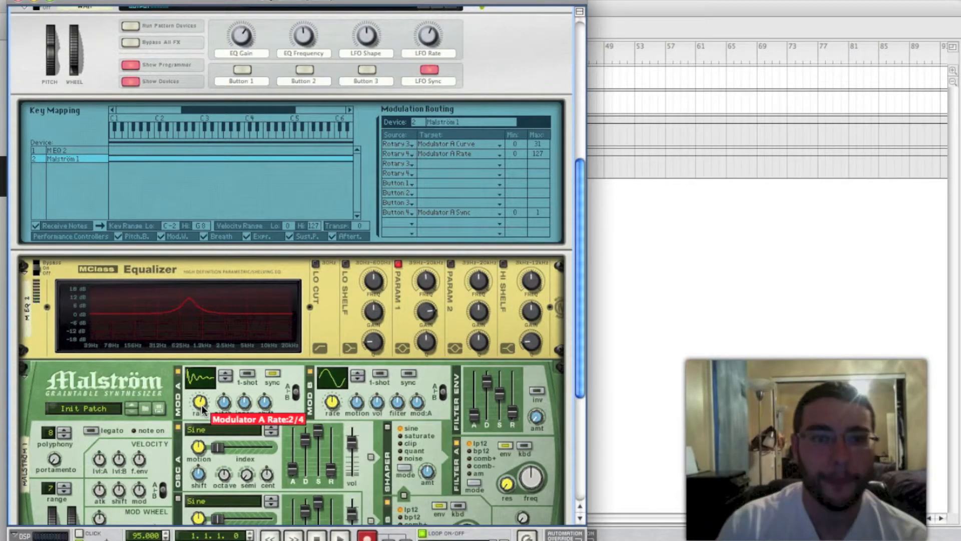
# Rename the Combinator's Button 1 as Presets
pyautogui.click(224, 66)
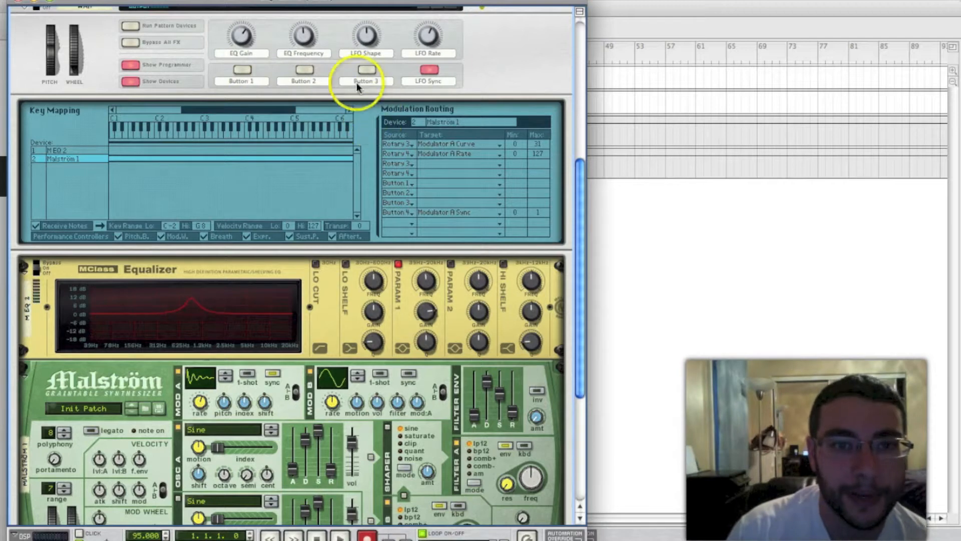
pyautogui.doubleClick(244, 81)
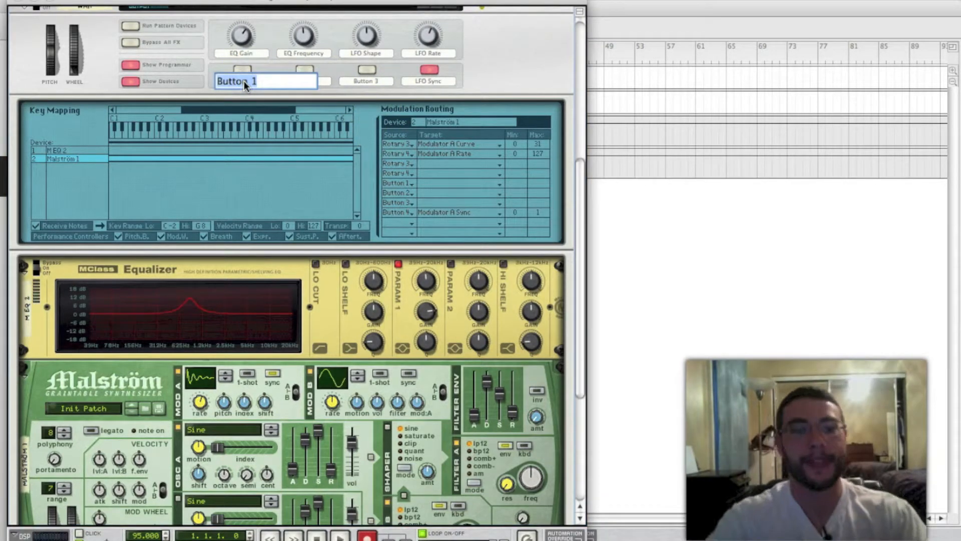
pyautogui.write('Presets')
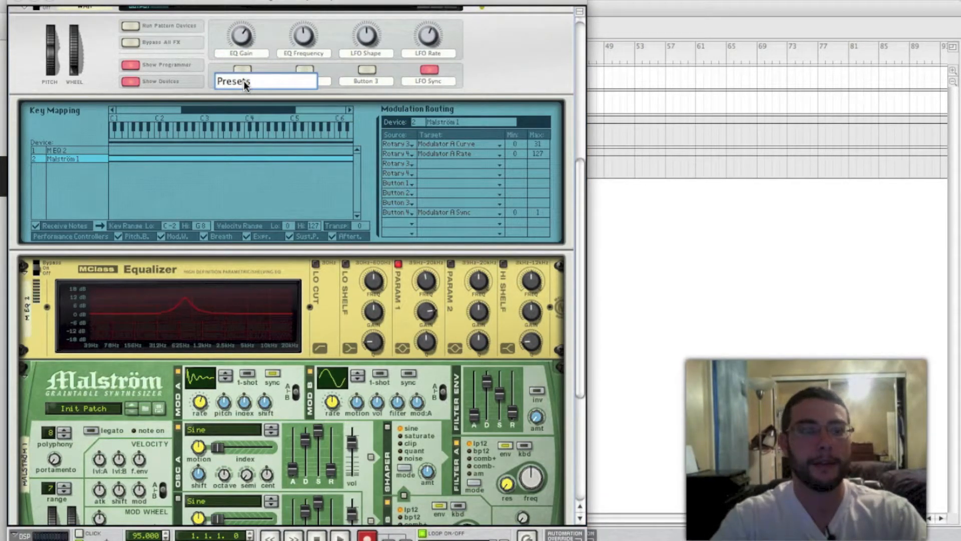
pyautogui.click(242, 37)
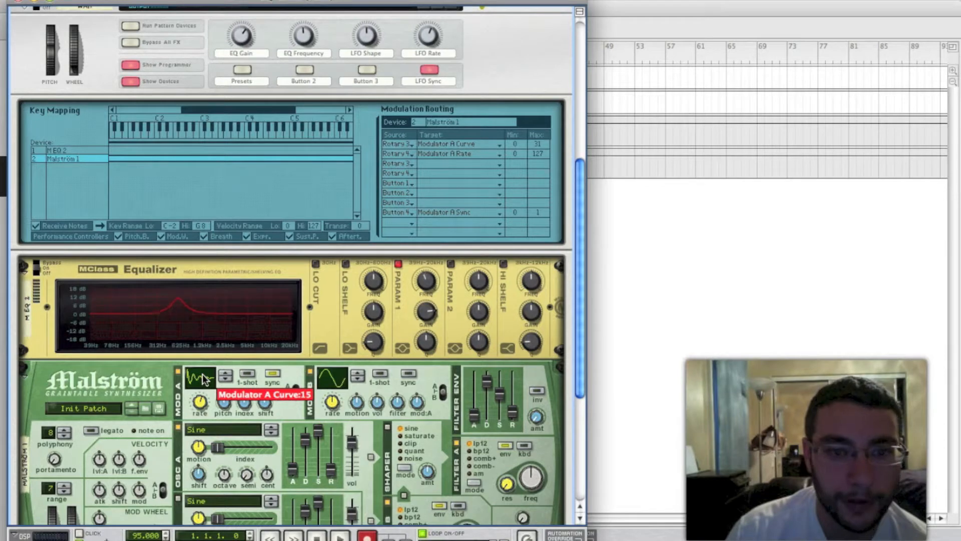
# Route Button 1 to the Malström's Modulator A Curve with a maximum of 15
pyautogui.click(426, 185)
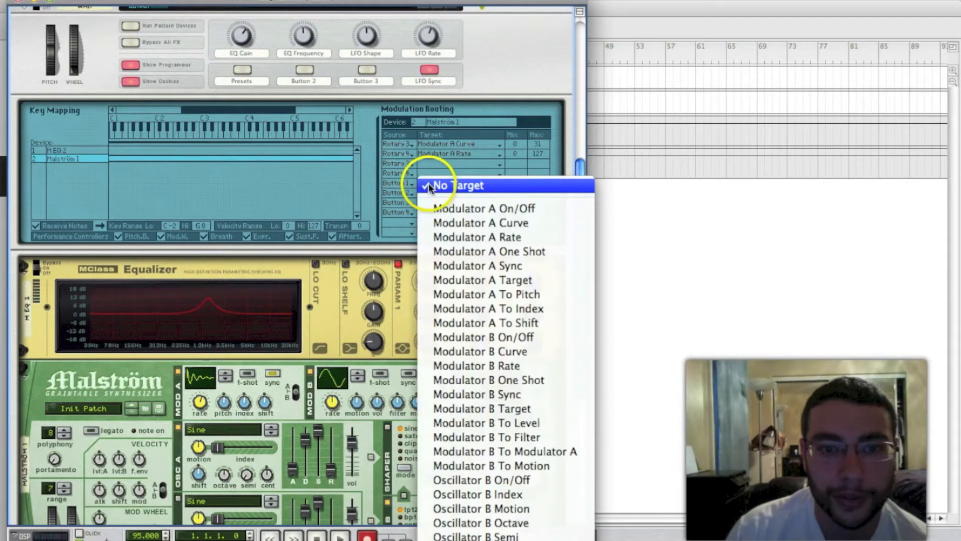
pyautogui.click(517, 225)
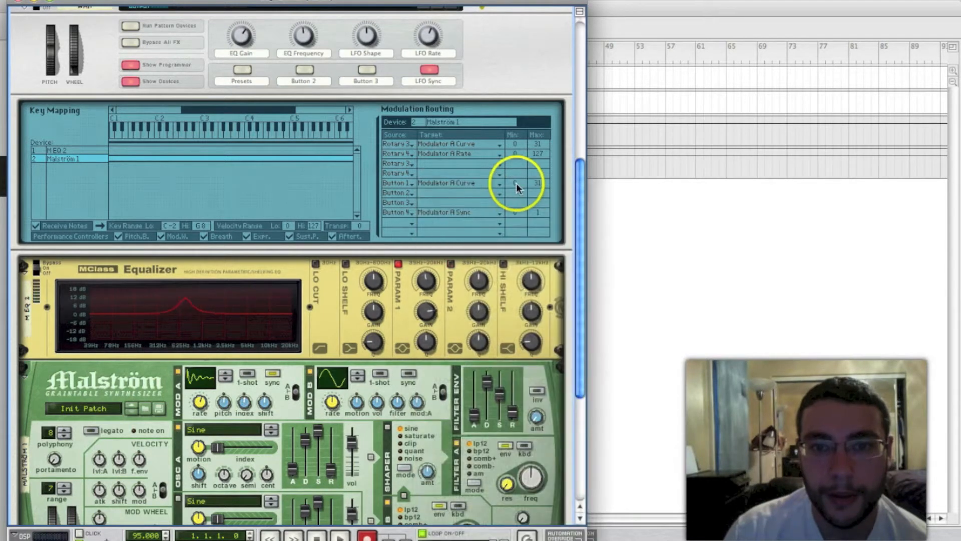
pyautogui.moveTo(539, 185); pyautogui.dragTo(540, 221)
pyautogui.moveTo(539, 184); pyautogui.dragTo(541, 203)
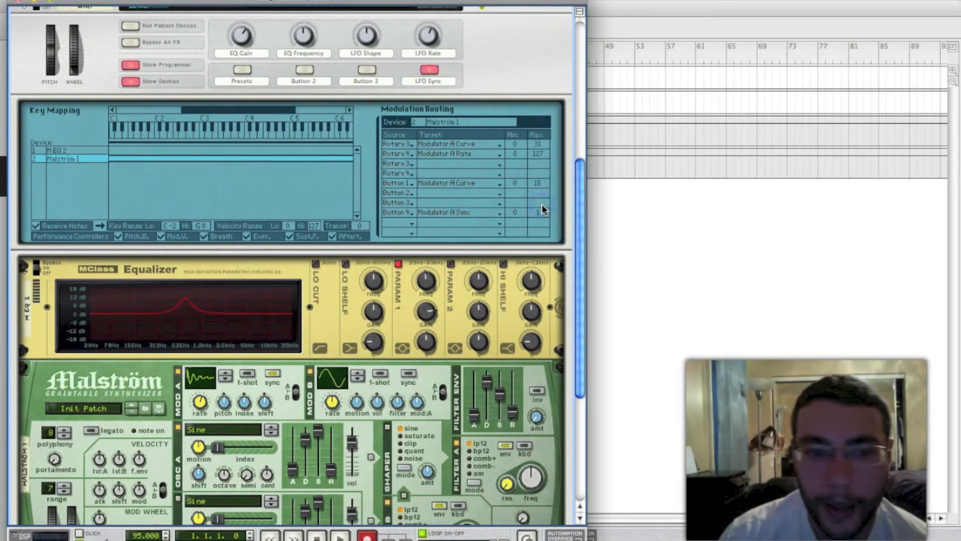
# Check the unsynced Mod A rate, then route Button 1 also to Modulator A Rate with a maximum of 73
pyautogui.click(273, 373)
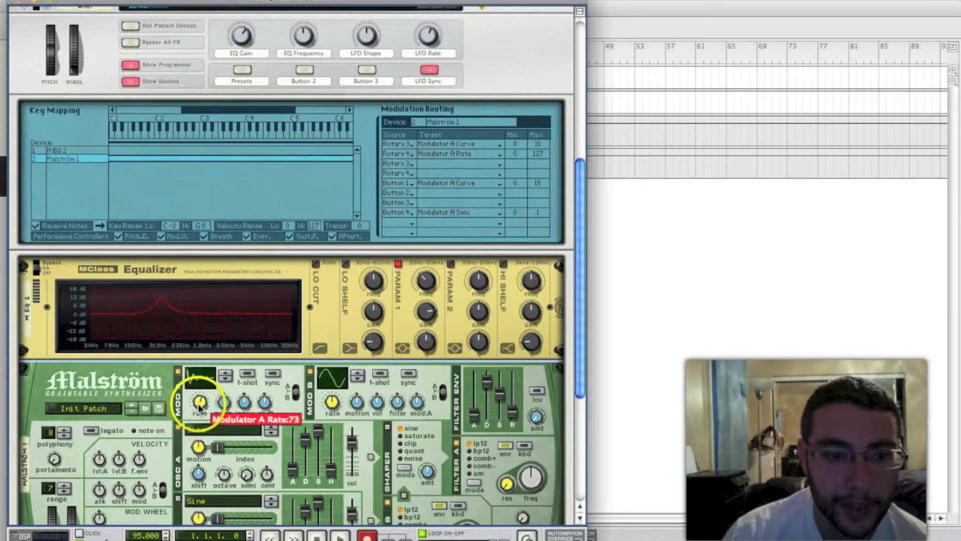
pyautogui.click(272, 373)
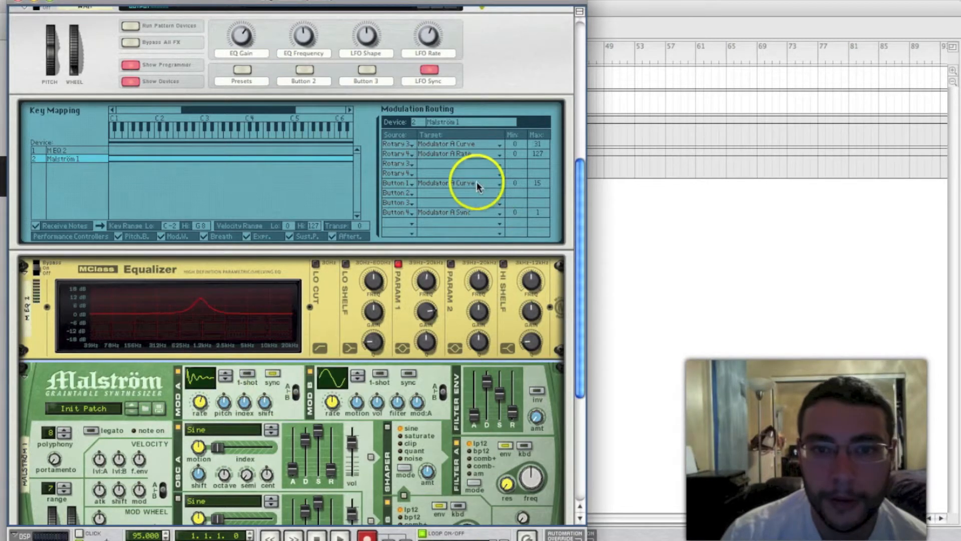
pyautogui.click(416, 193)
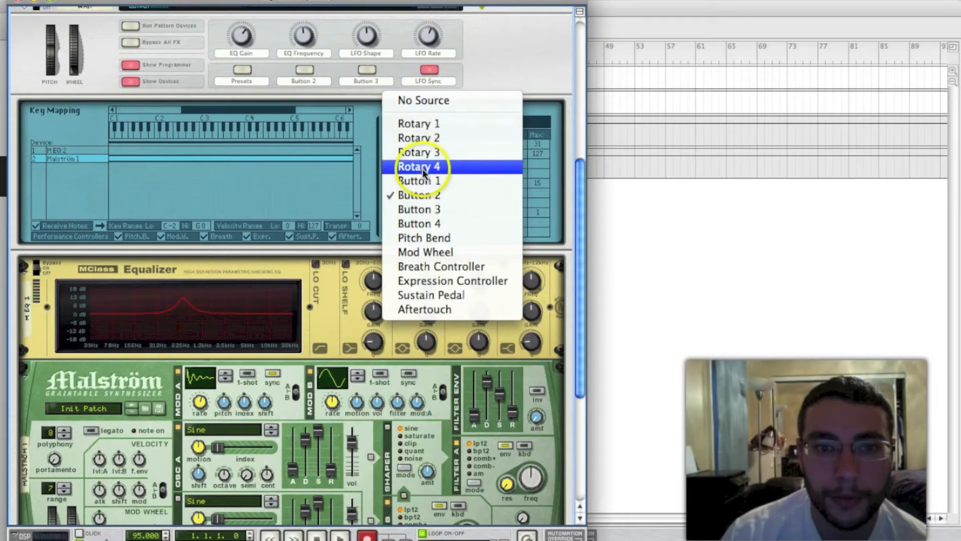
pyautogui.click(428, 179)
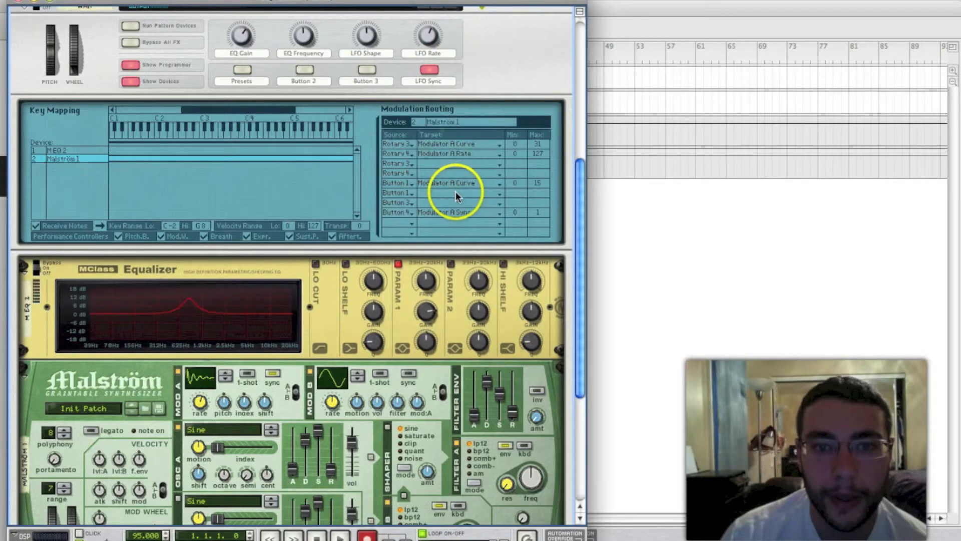
pyautogui.click(456, 193)
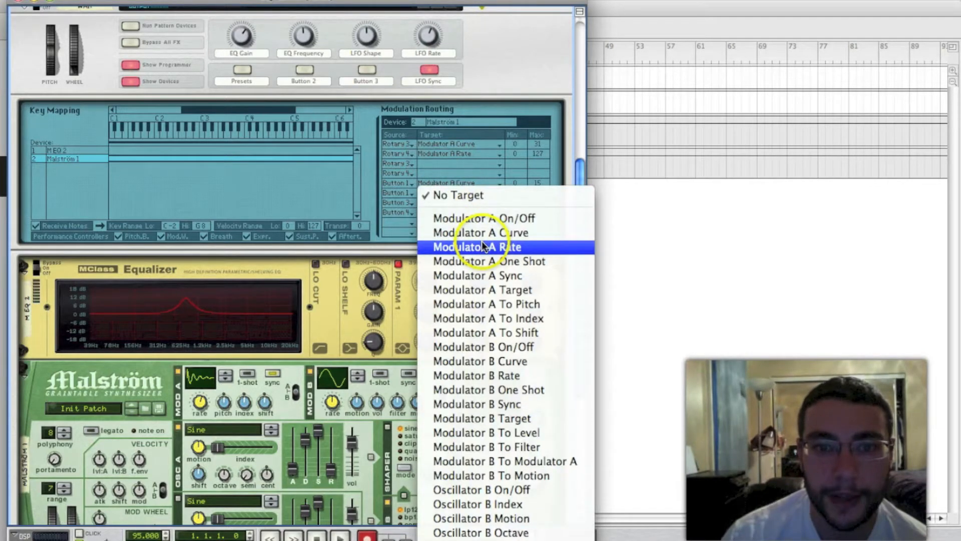
pyautogui.click(507, 247)
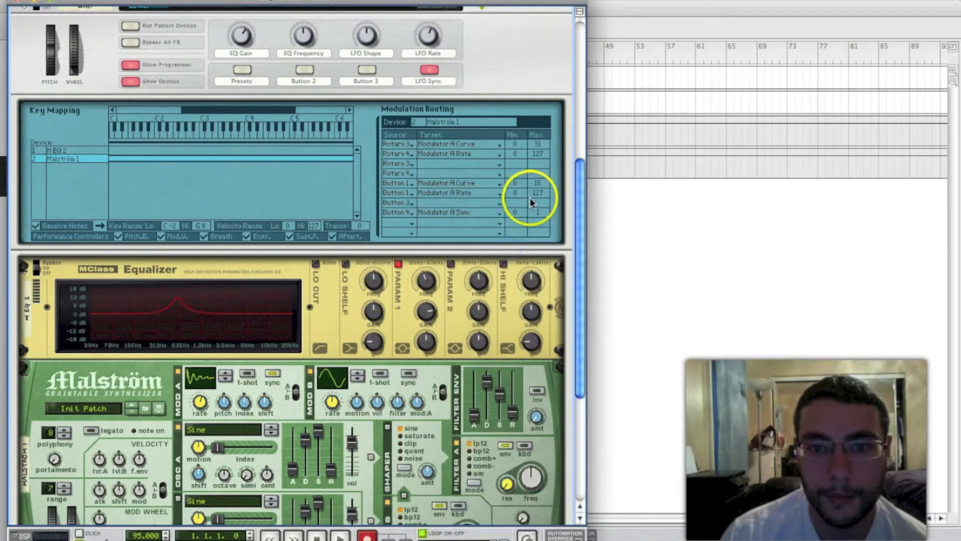
pyautogui.moveTo(536, 192); pyautogui.dragTo(534, 236)
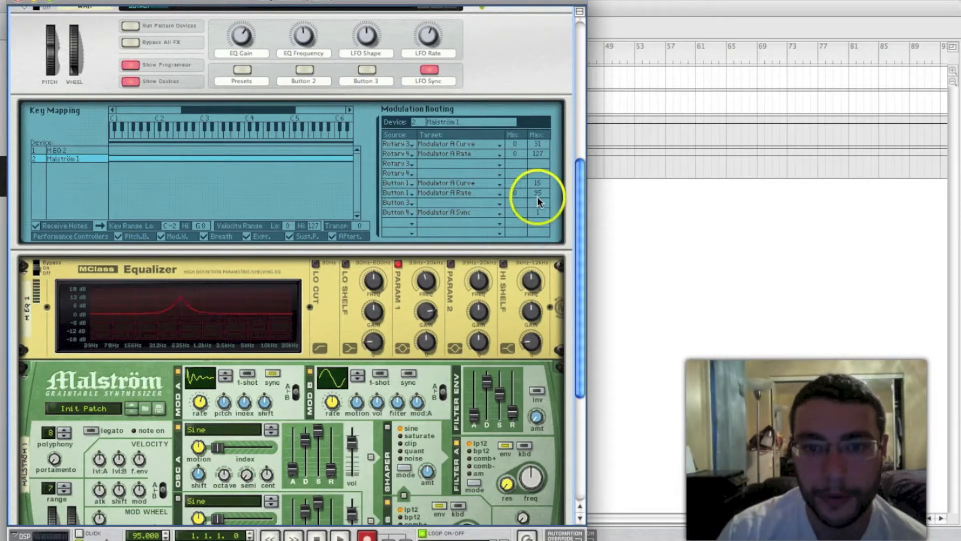
pyautogui.moveTo(537, 194)
pyautogui.mouseDown()
pyautogui.moveTo(541, 220)
pyautogui.moveTo(533, 193)
pyautogui.moveTo(543, 197)
pyautogui.moveTo(539, 209)
pyautogui.mouseUp()
# Audition the loop with Presets and LFO Sync on, trying different LFO shapes
pyautogui.press('space')
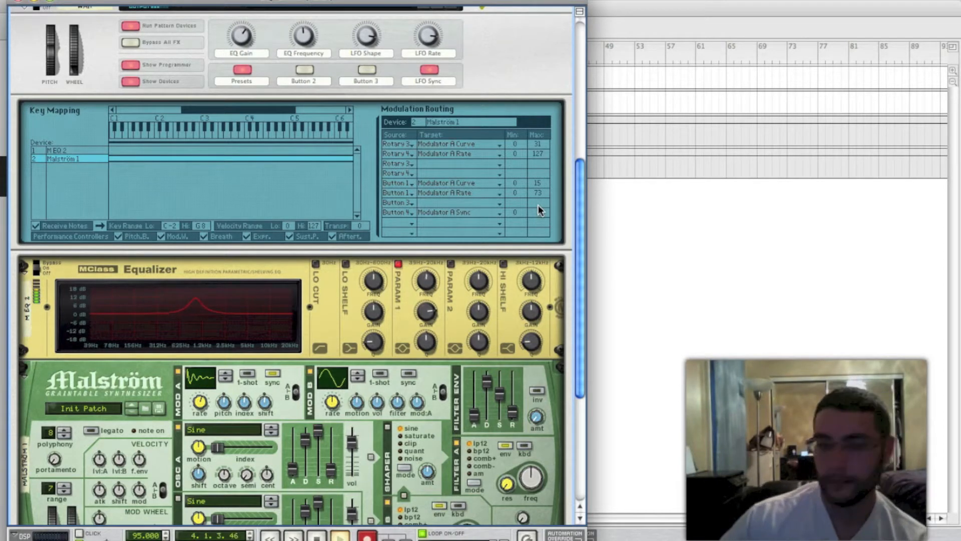
pyautogui.press('space')
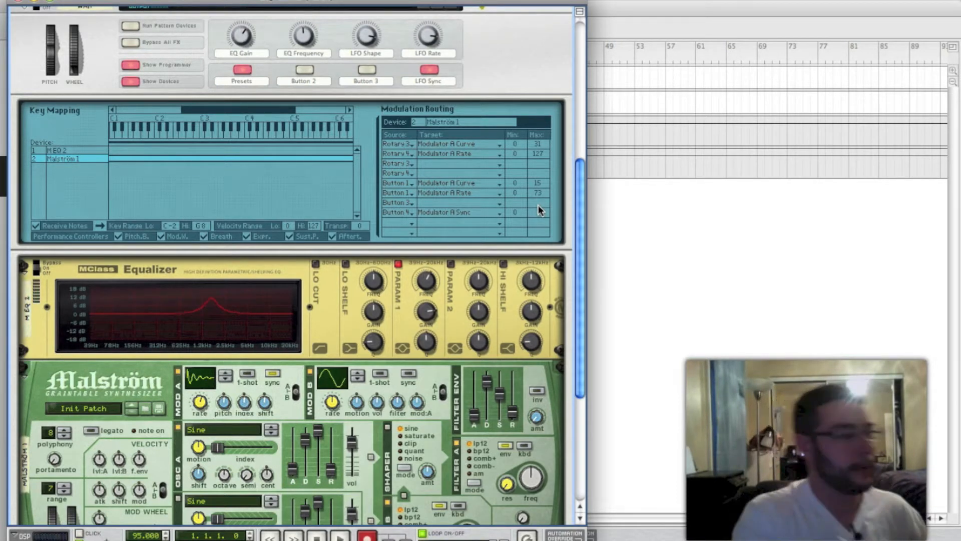
pyautogui.press('space')
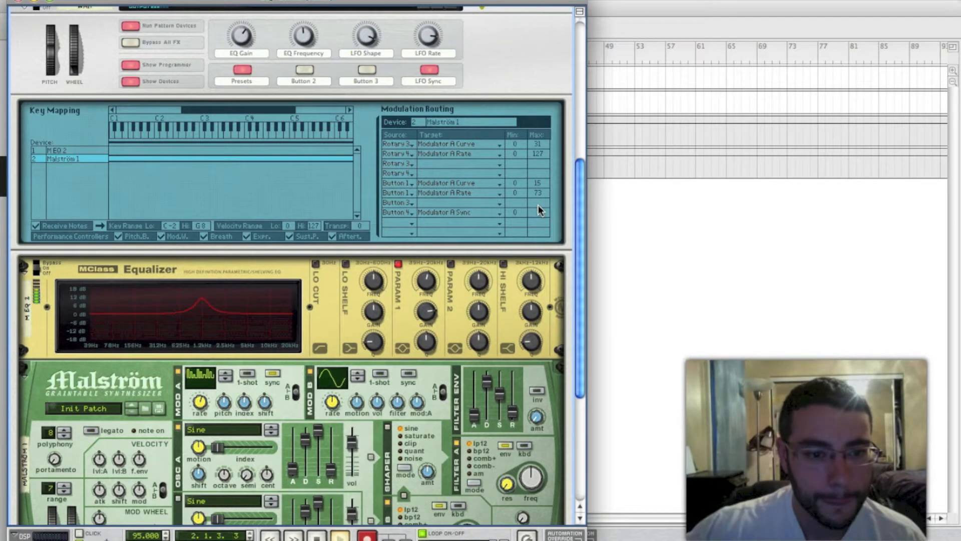
# Audition Modulator A curve 20 with LFO Sync off while adjusting the Mod A rate, and stop playback
pyautogui.click(539, 209)
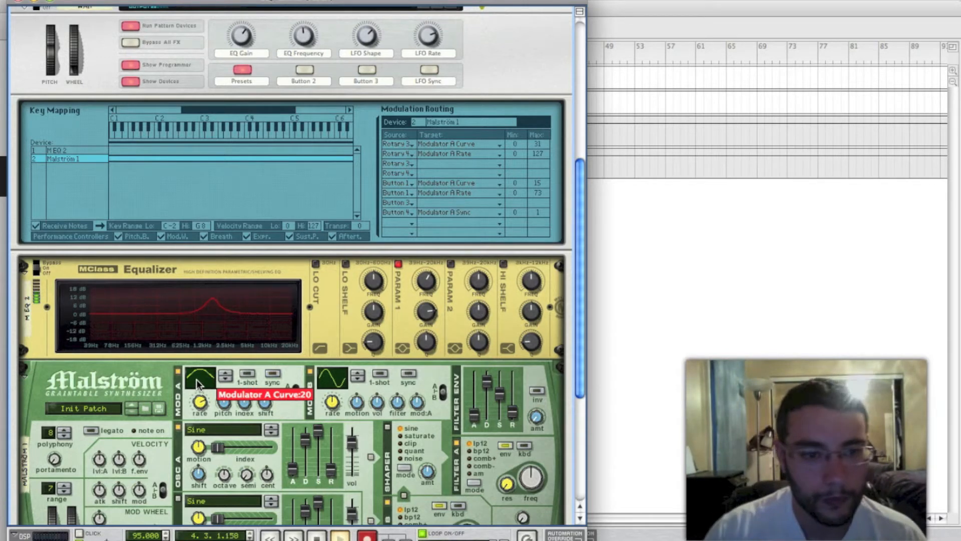
pyautogui.click(199, 403)
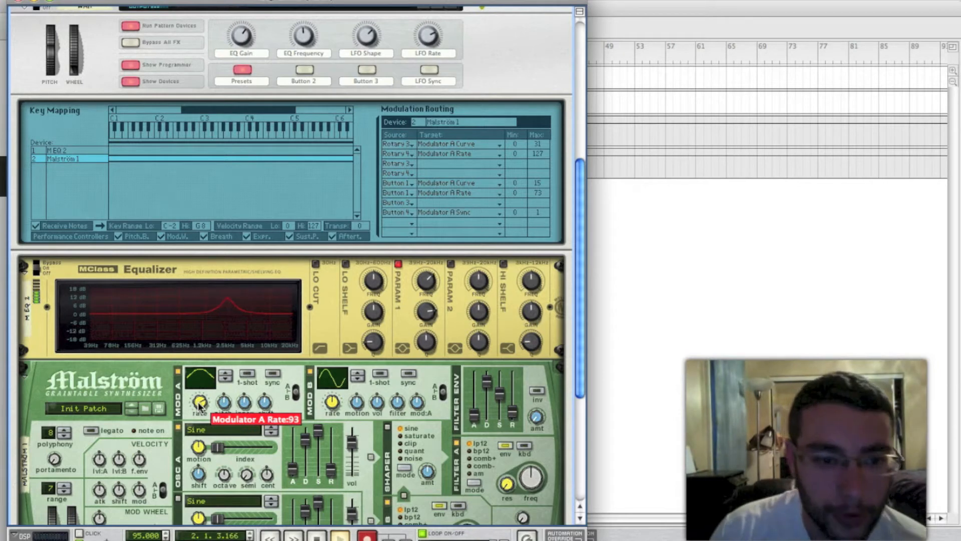
pyautogui.moveTo(199, 404); pyautogui.dragTo(199, 407)
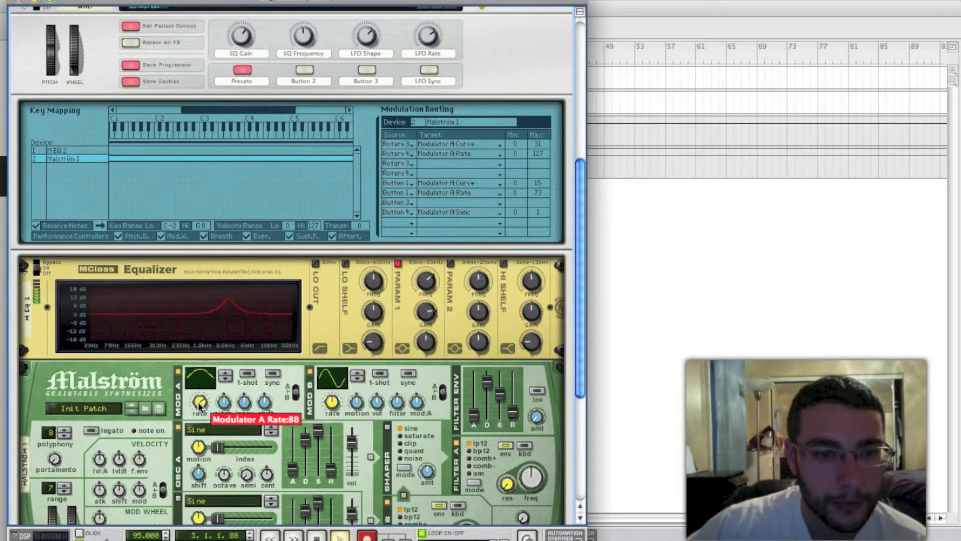
pyautogui.press('space')
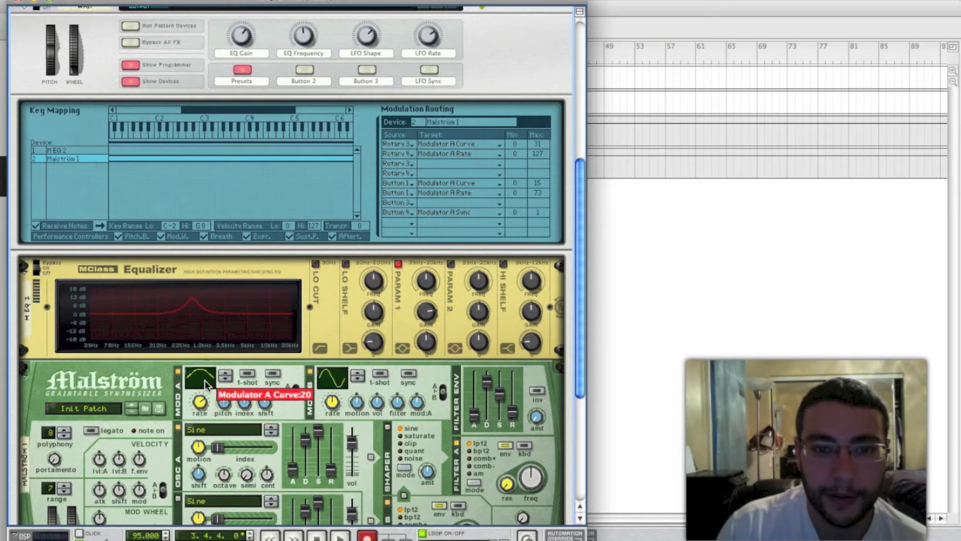
pyautogui.click(467, 84)
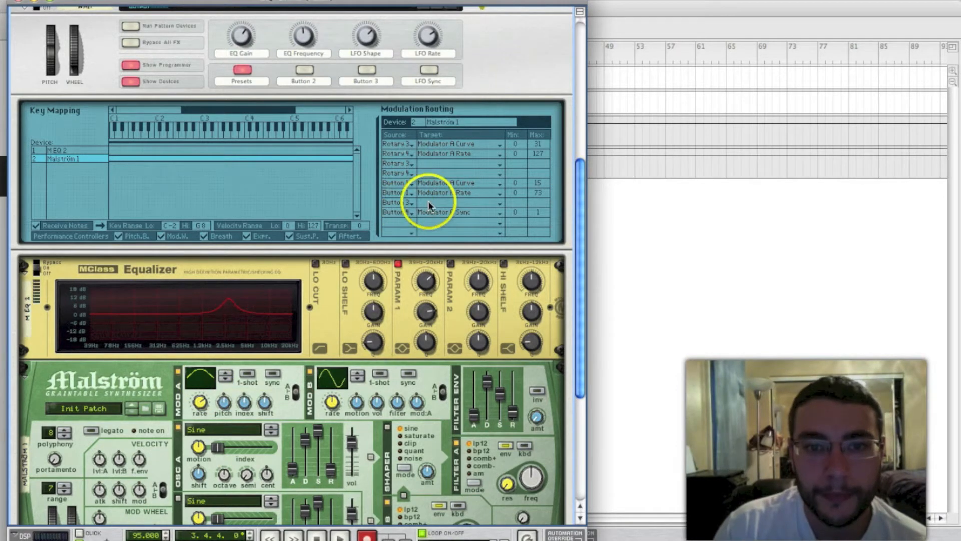
# Set Button 1's minimums to 20 for Modulator A Curve and above 73 for Modulator A Rate, and audition the loop with LFO Sync on
pyautogui.click(403, 162)
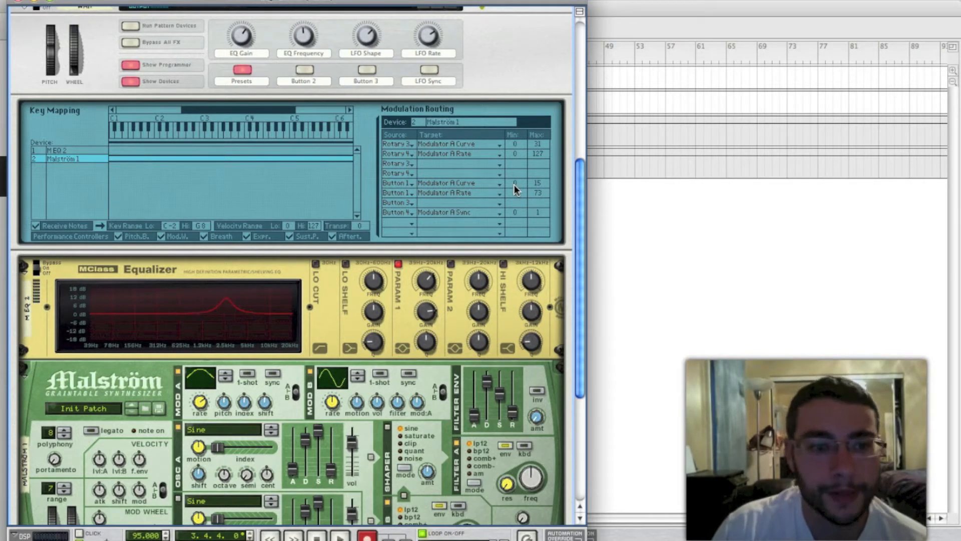
pyautogui.moveTo(513, 185); pyautogui.dragTo(511, 149)
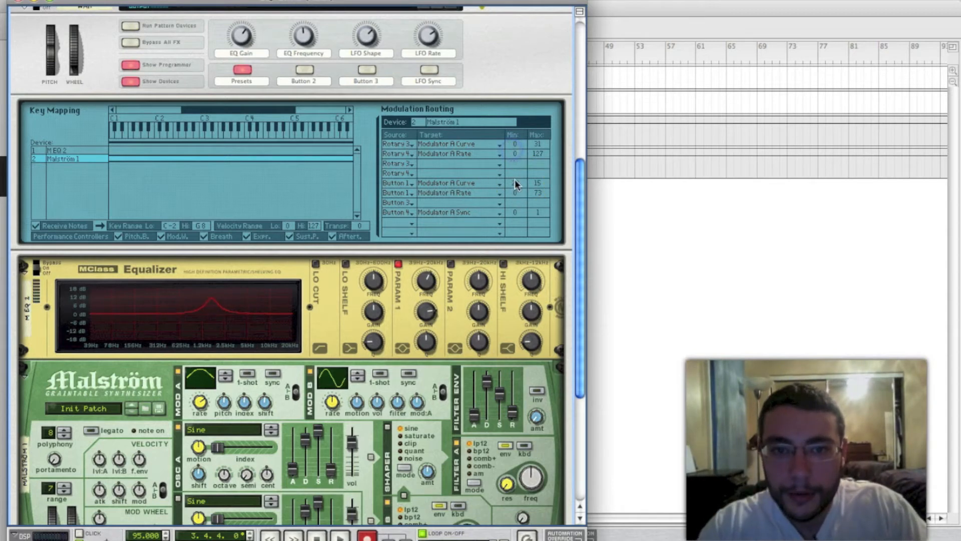
pyautogui.moveTo(515, 190); pyautogui.dragTo(513, 98)
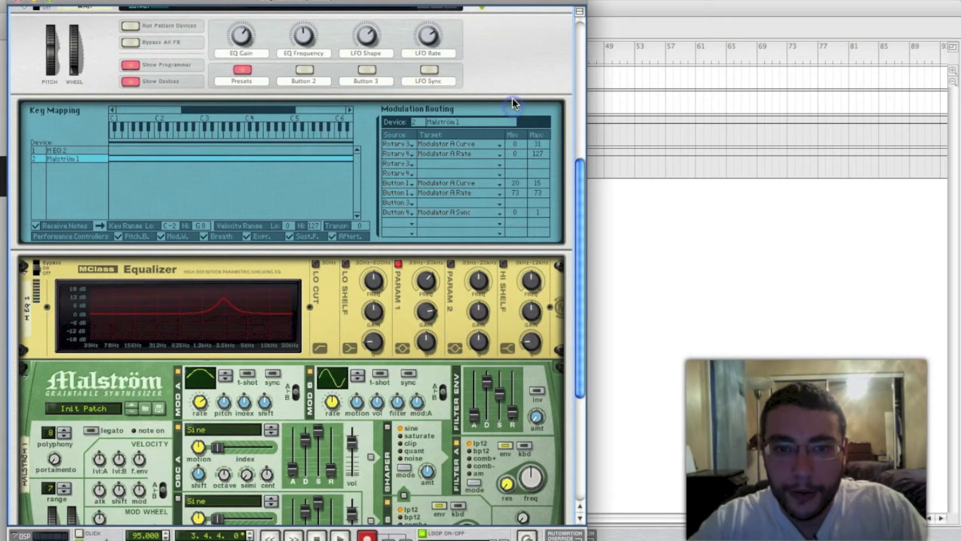
pyautogui.moveTo(514, 196); pyautogui.dragTo(514, 191)
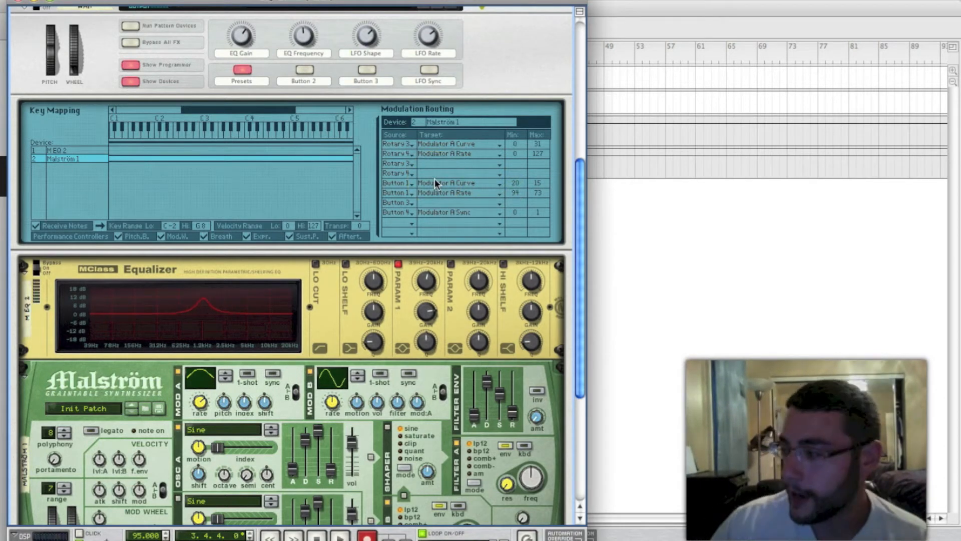
pyautogui.press('space')
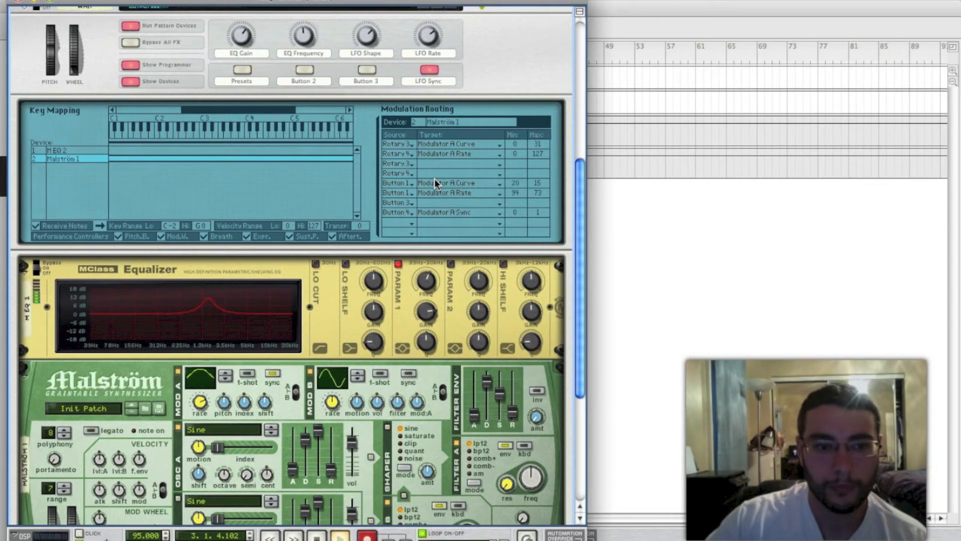
pyautogui.press('space')
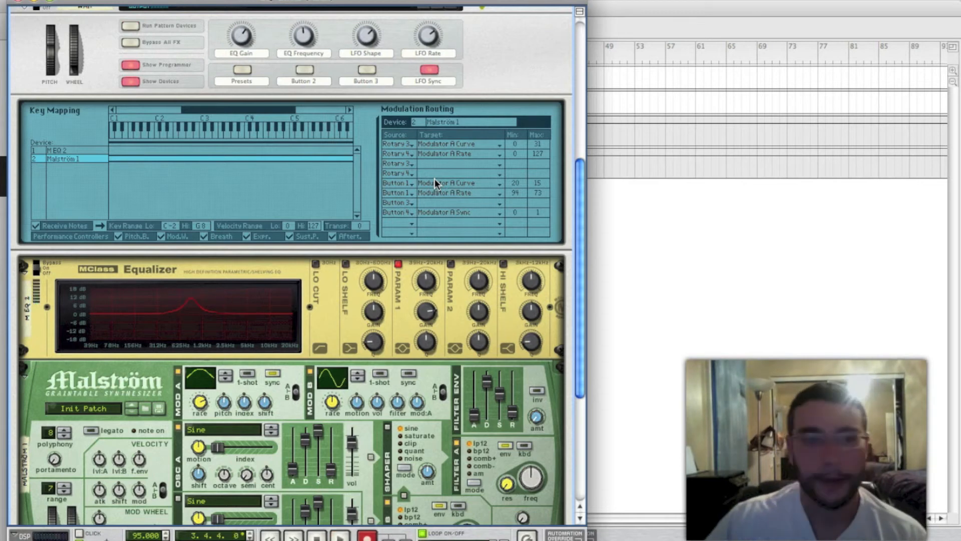
# Show the M EQ 2 modulation routing and rename the Combinator's Button 2 as Enabled
pyautogui.click(65, 151)
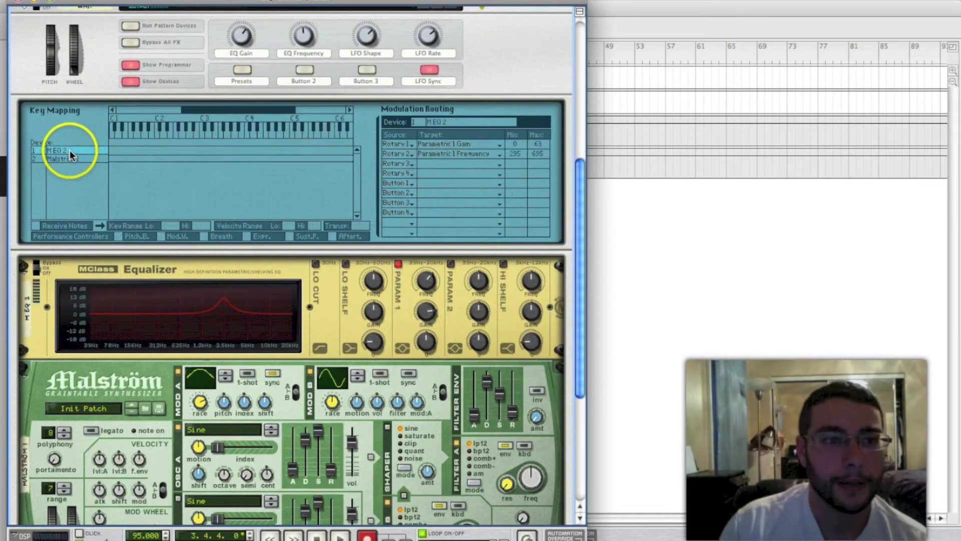
pyautogui.doubleClick(312, 81)
pyautogui.write('E')
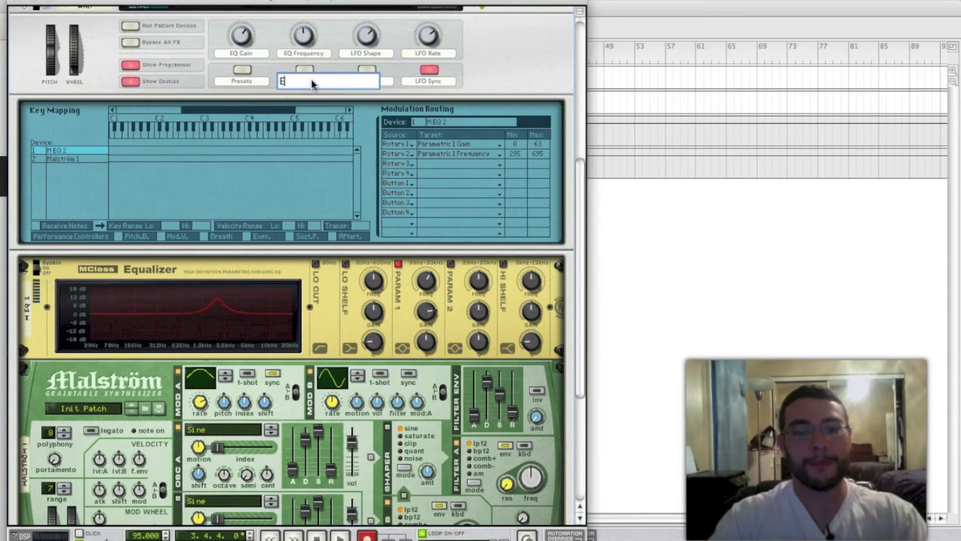
pyautogui.write('nabled')
pyautogui.press('Return')
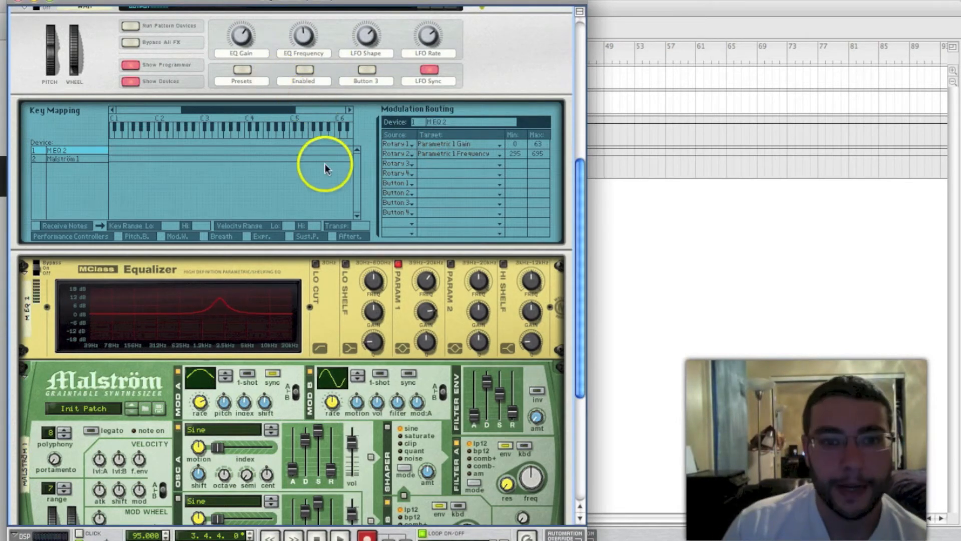
# Route Button 2 to the equalizer's Parametric 1 Enable and audition the loop with the Enabled button on
pyautogui.click(399, 265)
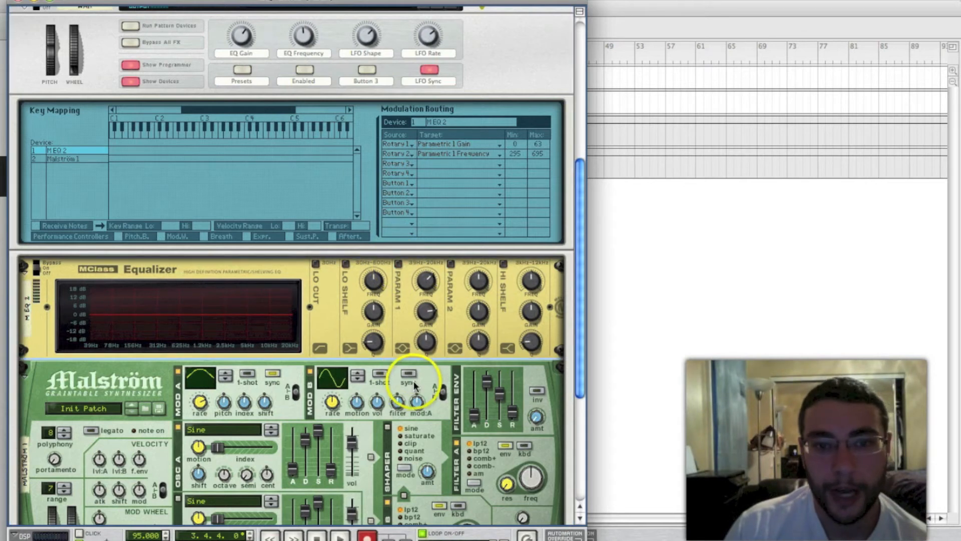
pyautogui.click(398, 267)
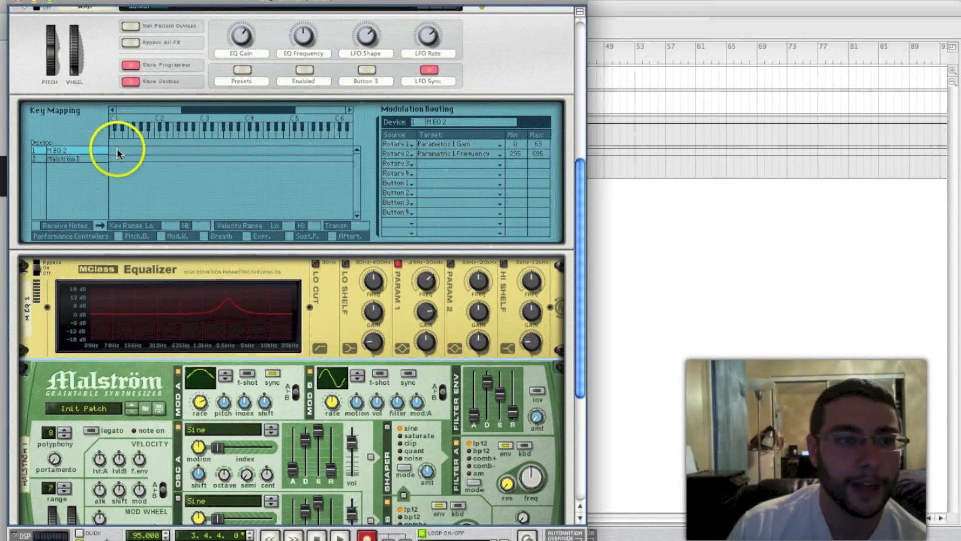
pyautogui.click(431, 191)
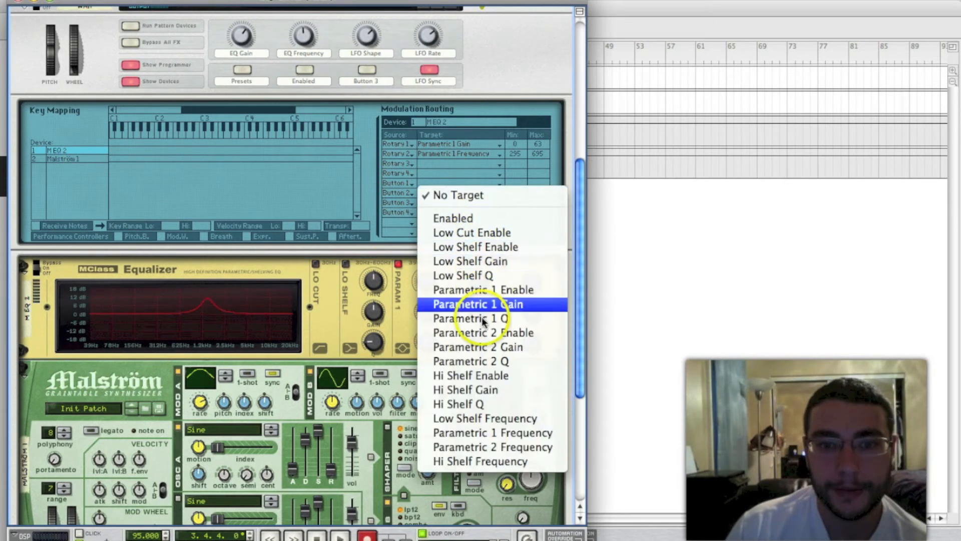
pyautogui.click(486, 290)
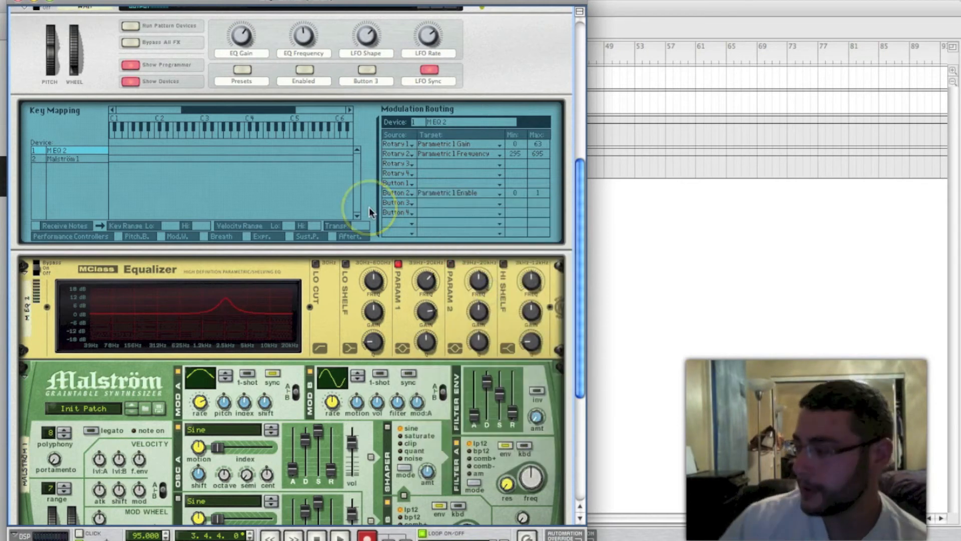
pyautogui.press('space')
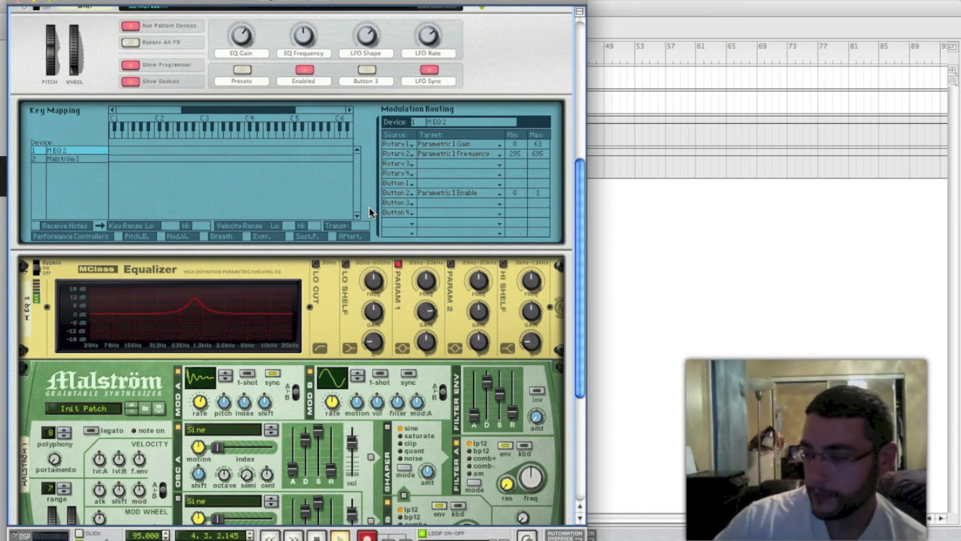
pyautogui.press('space')
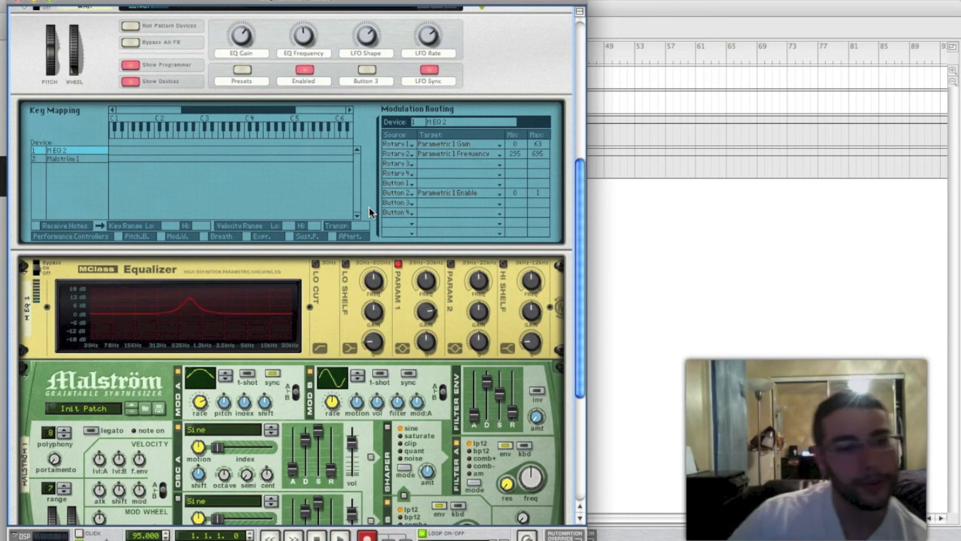